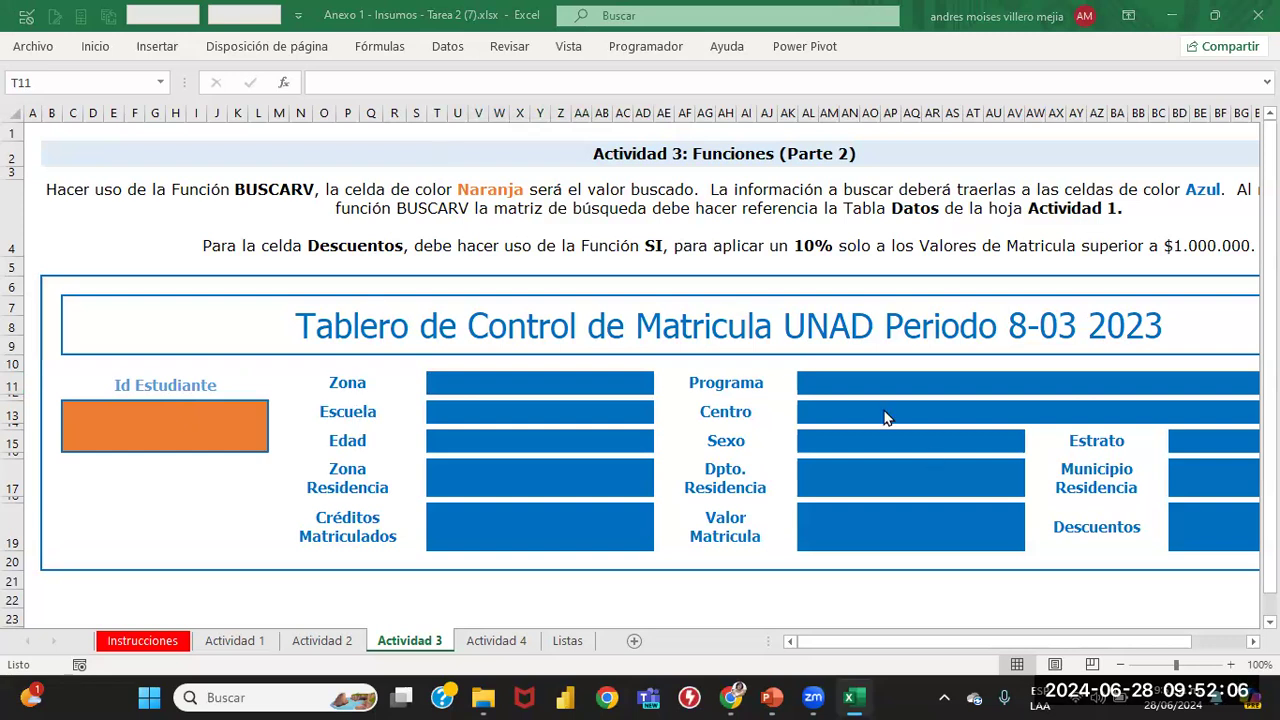
Step: Review the function exercises on the Actividad 2 sheet and the columns of the Datos table on Actividad 1
click(323, 645)
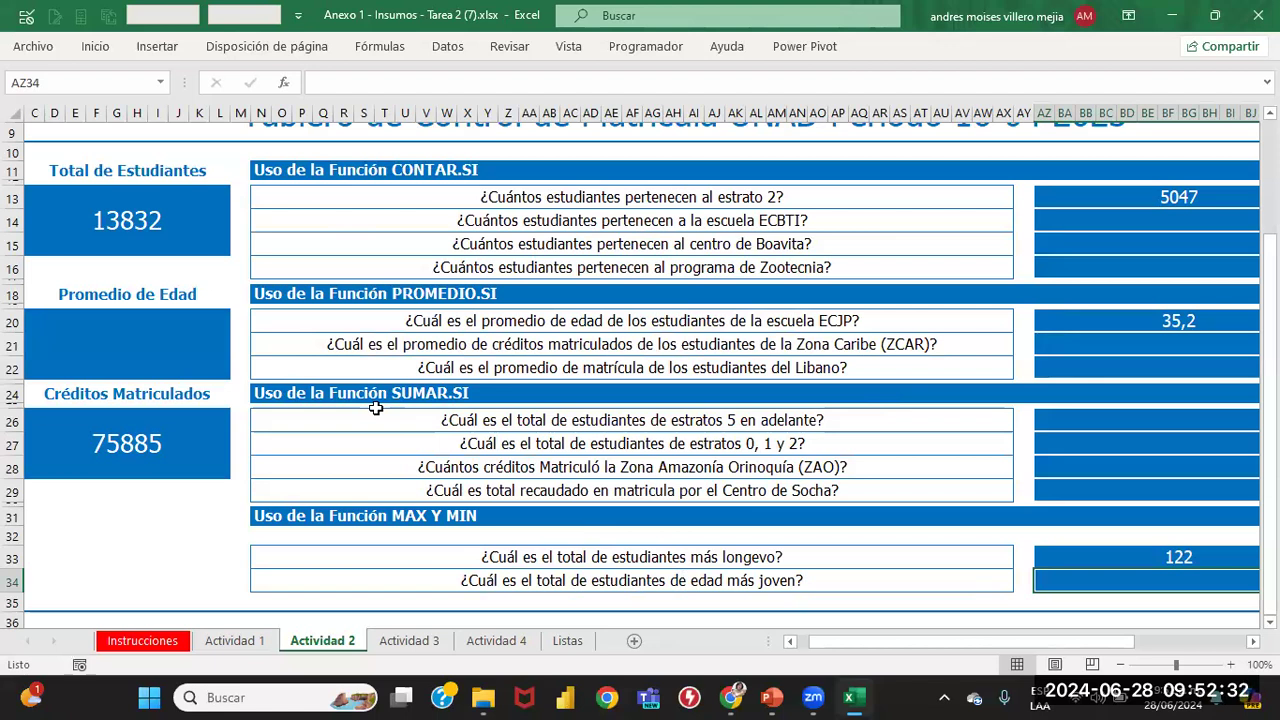
click(327, 283)
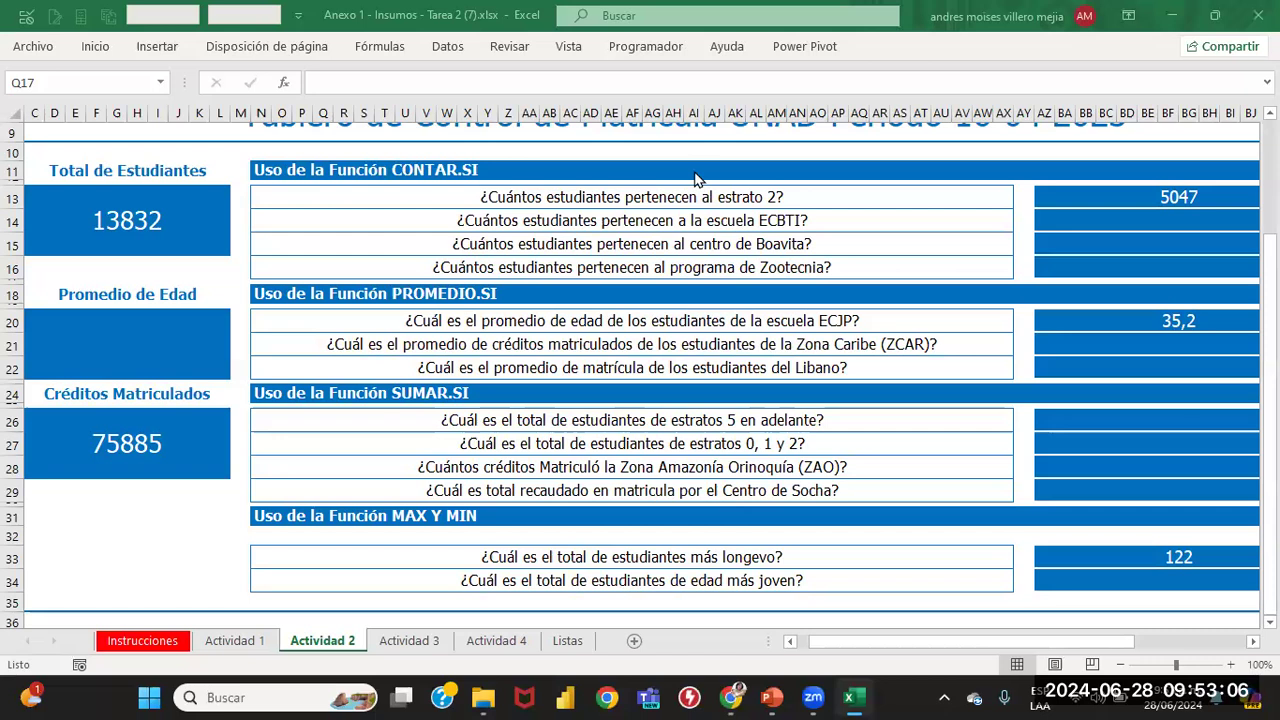
click(228, 643)
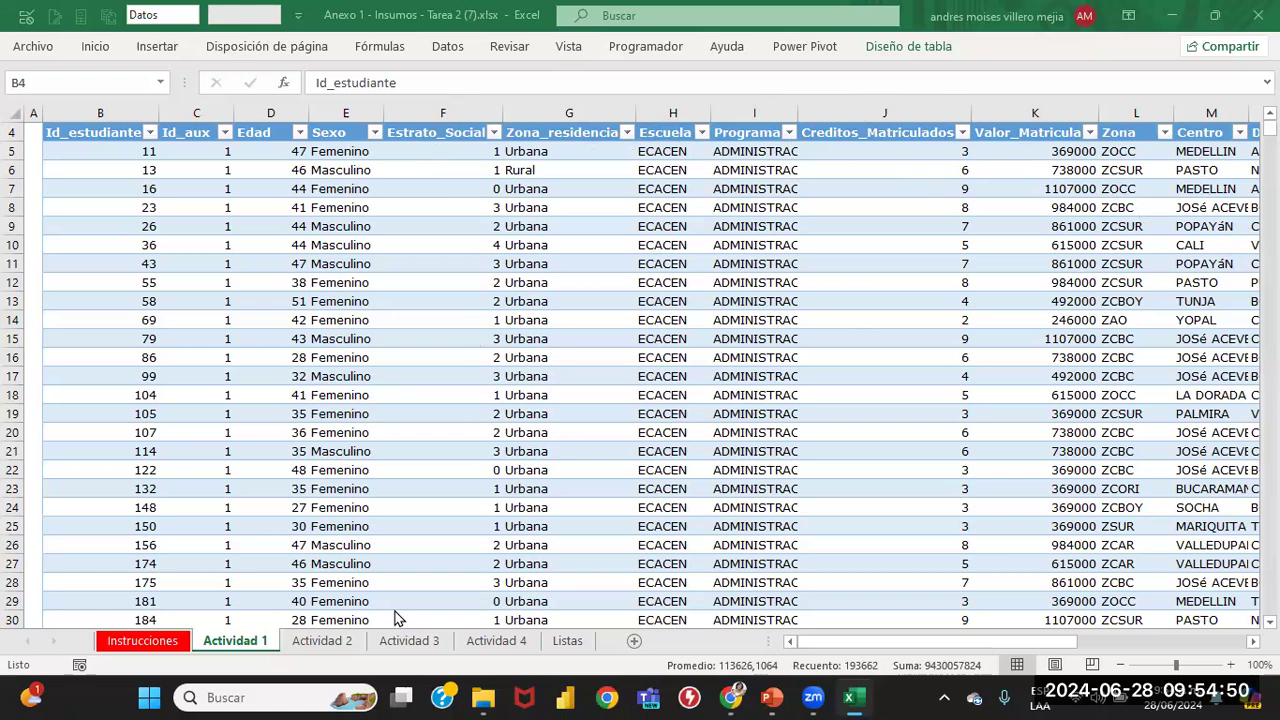
click(476, 472)
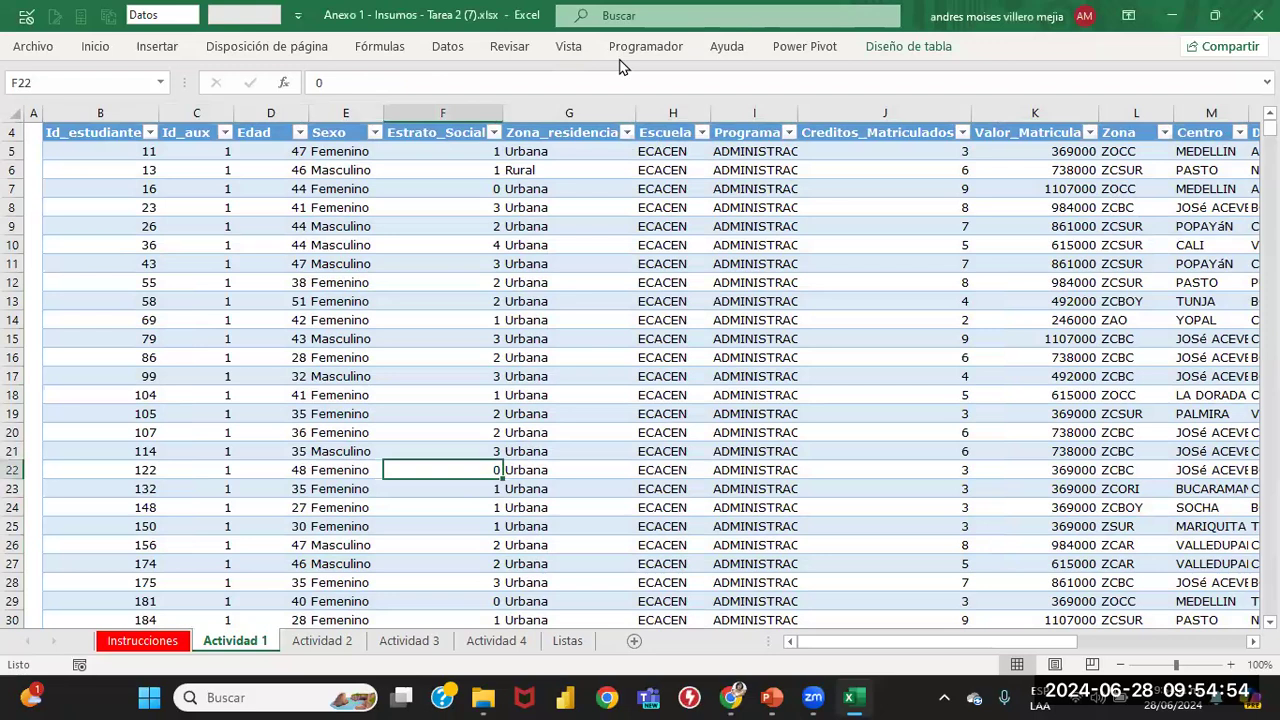
Step: Begin a BUSCARV formula in the Zona cell of the Actividad 3 sheet
click(415, 641)
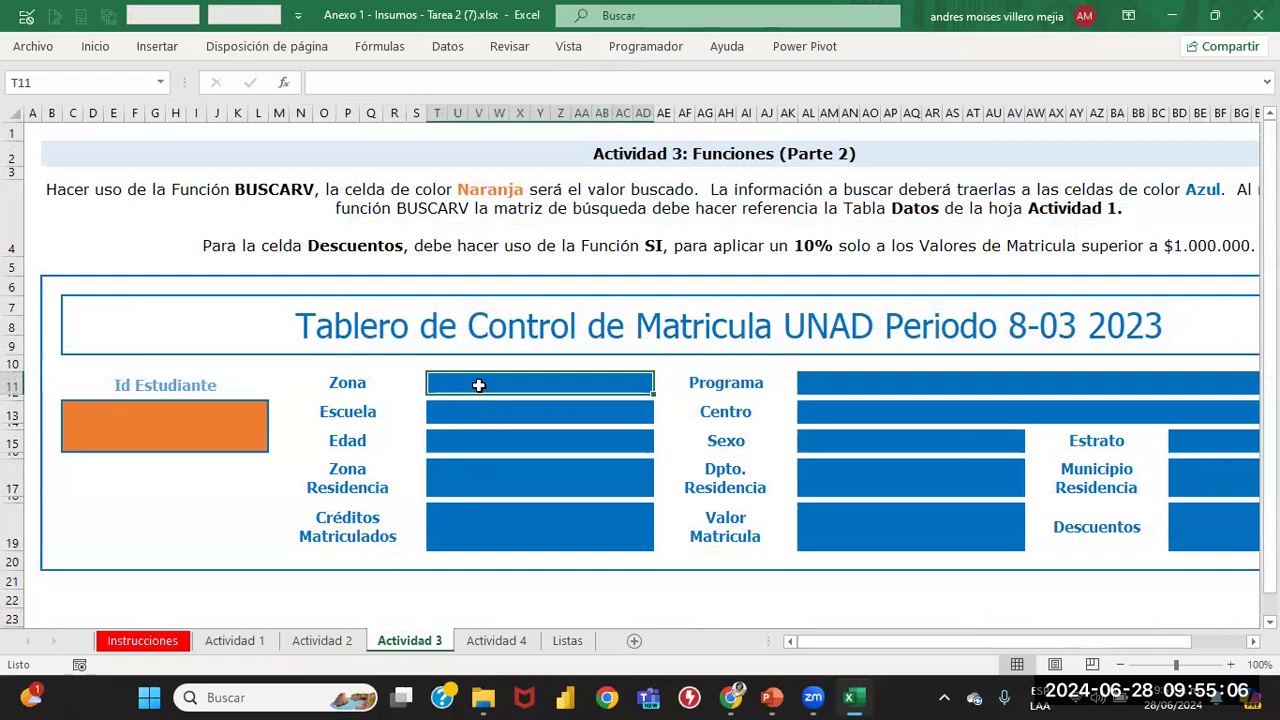
click(388, 88)
text(=busc)
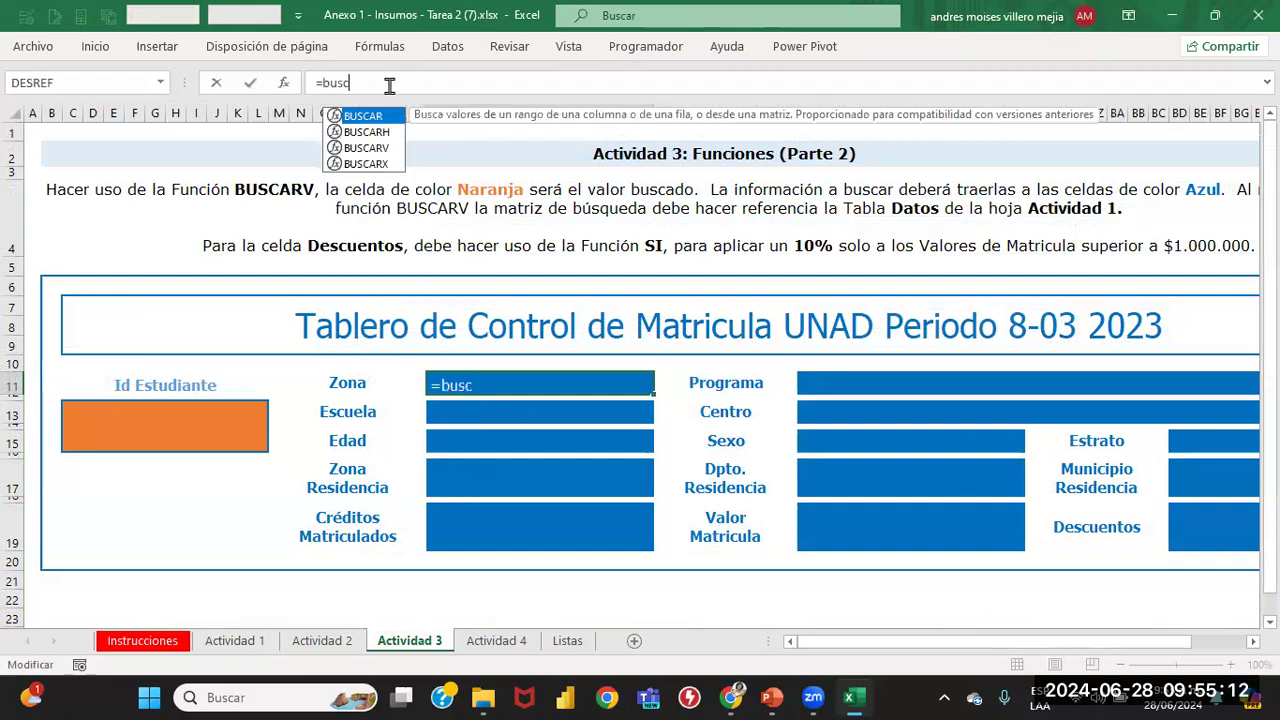
double_click(372, 147)
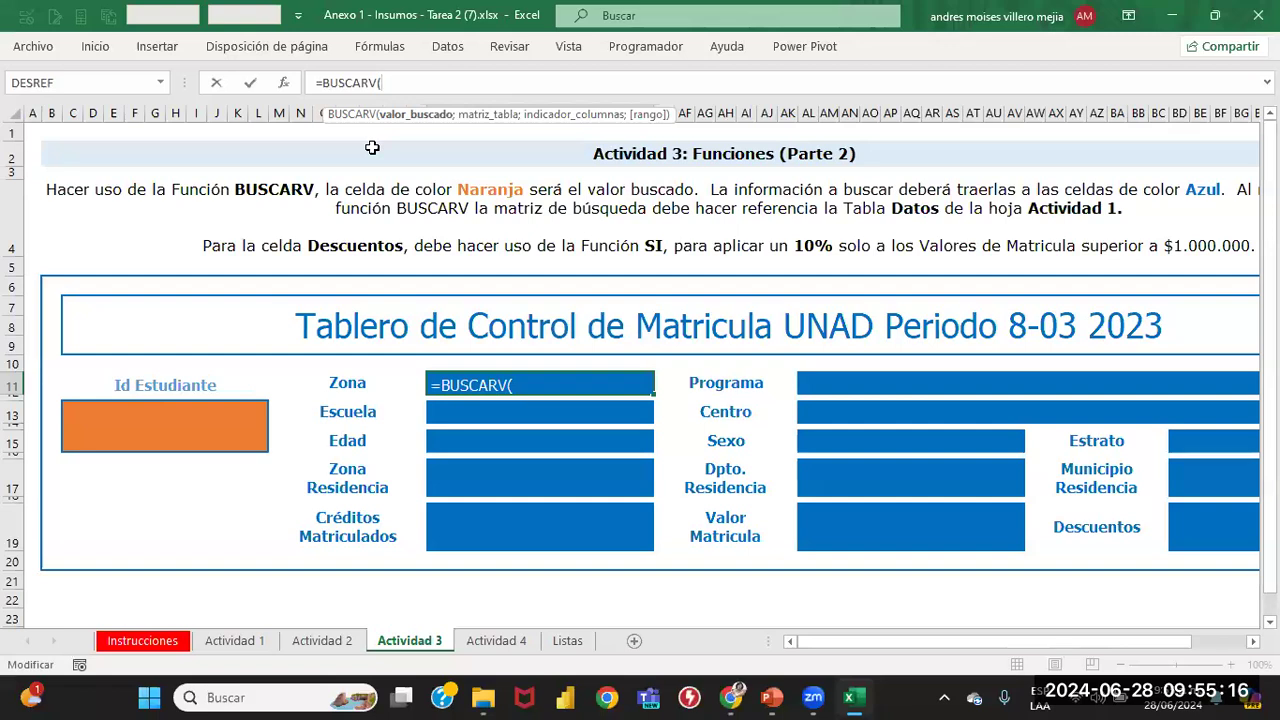
click(155, 423)
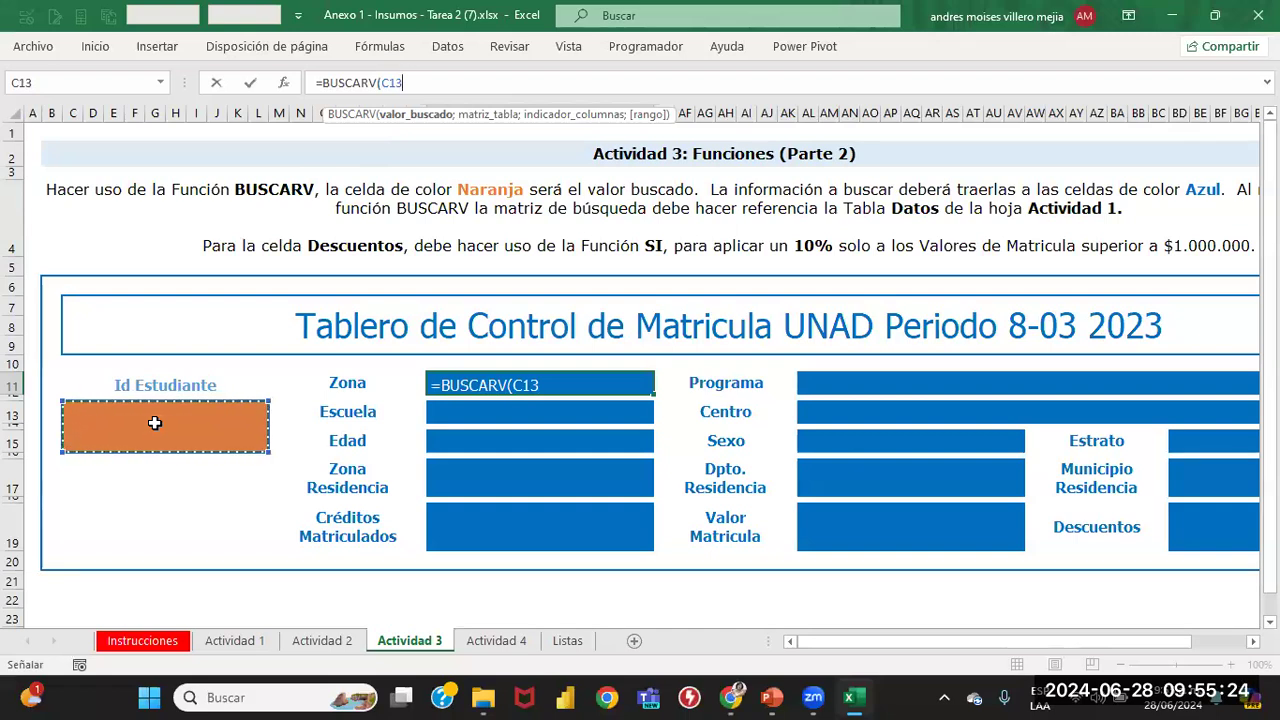
key(Right)
key(BackSpace)
key(BackSpace)
key(BackSpace)
key(BackSpace)
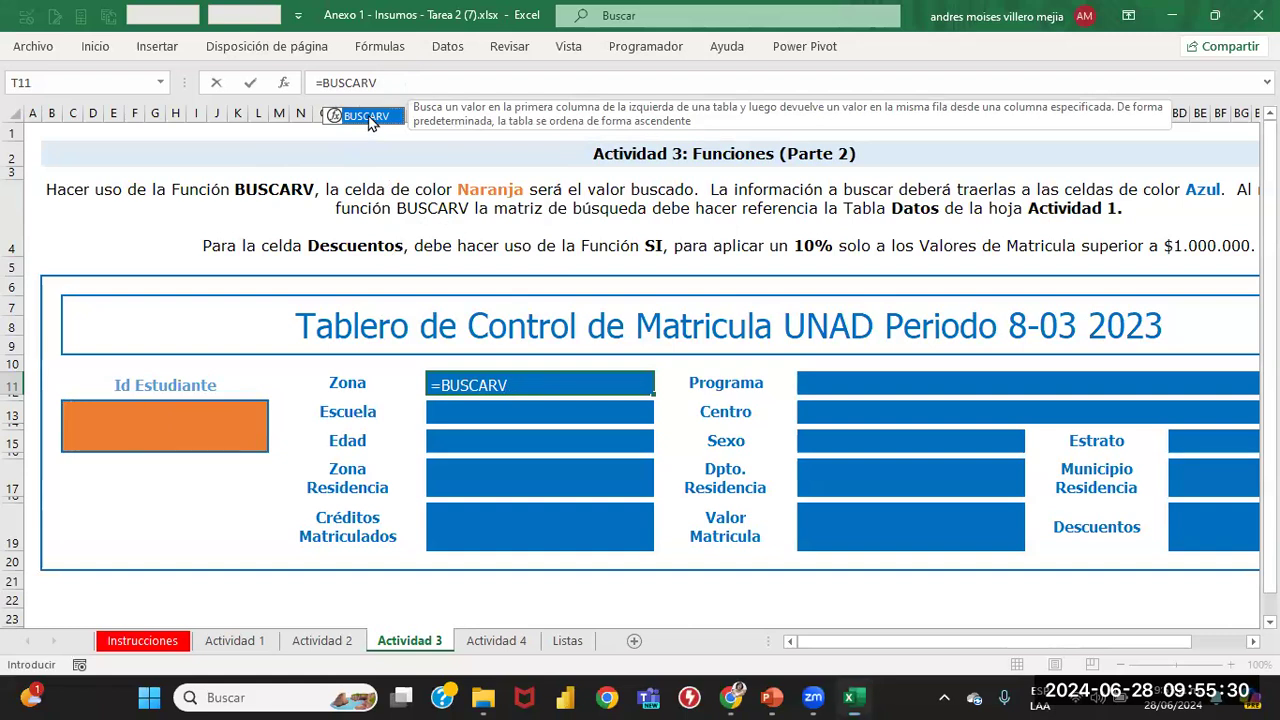
double_click(366, 116)
click(196, 415)
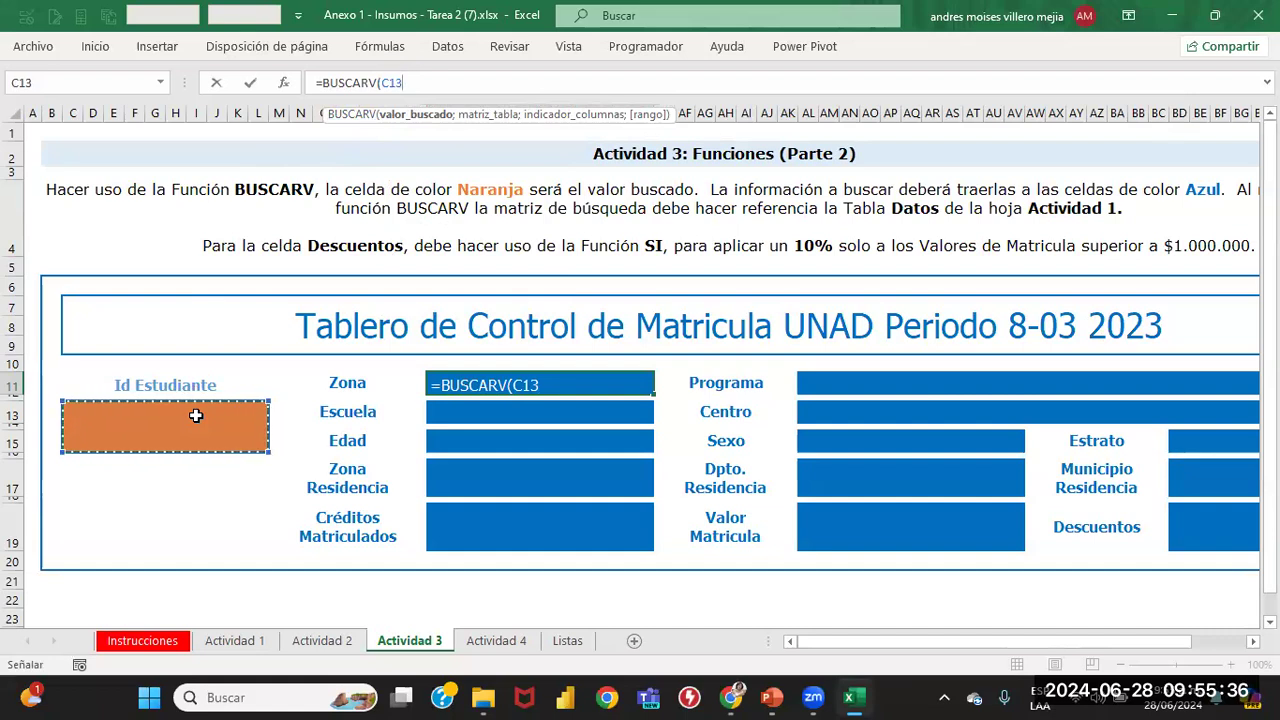
key(Right)
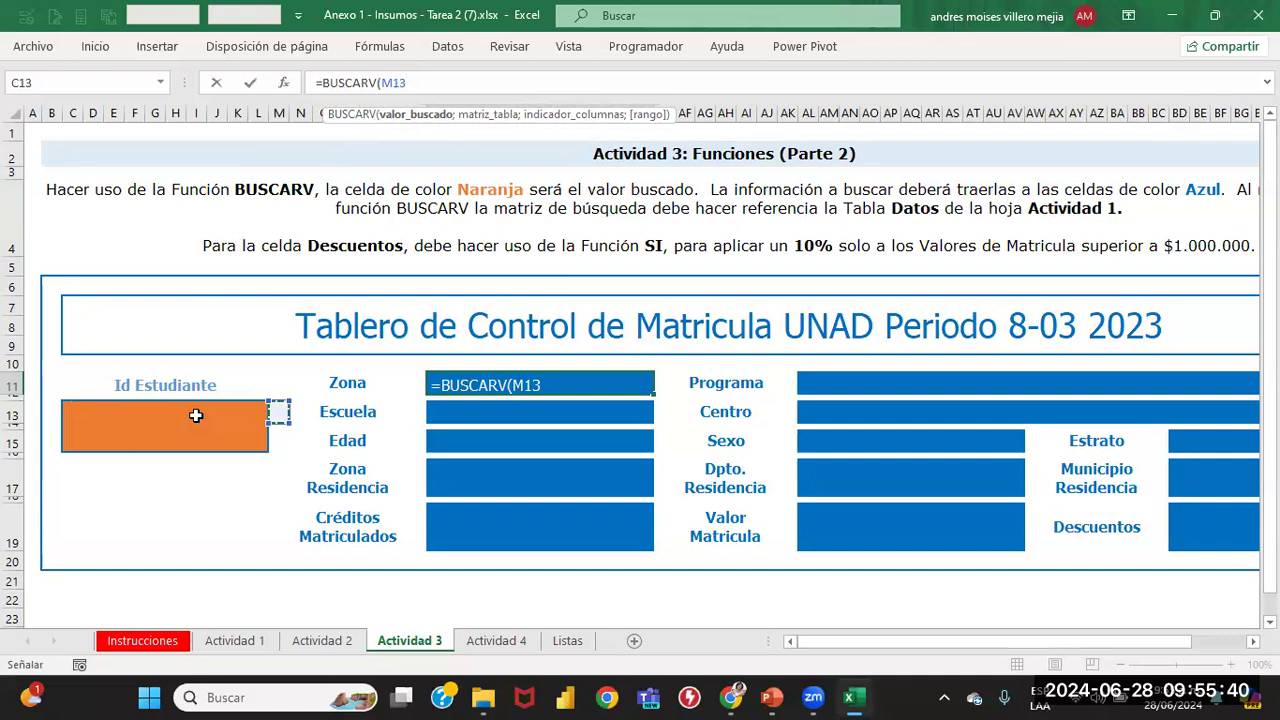
key(BackSpace)
key(BackSpace)
key(BackSpace)
key(BackSpace)
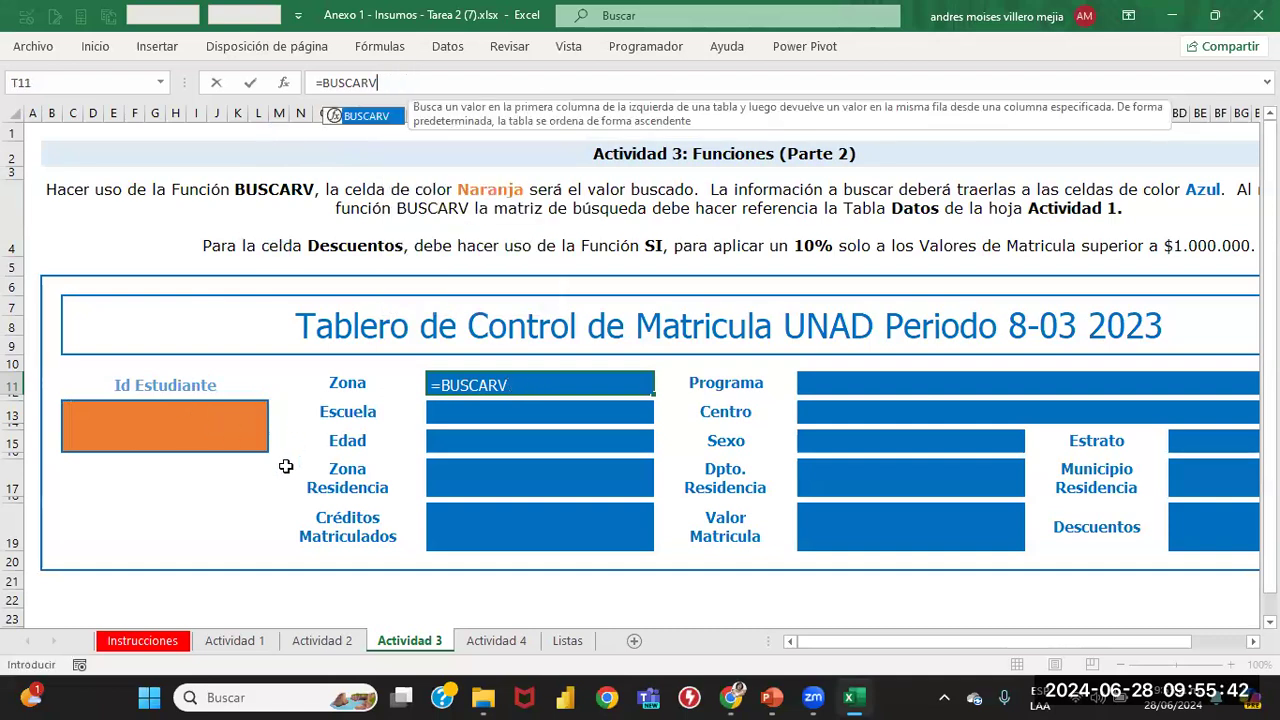
double_click(378, 118)
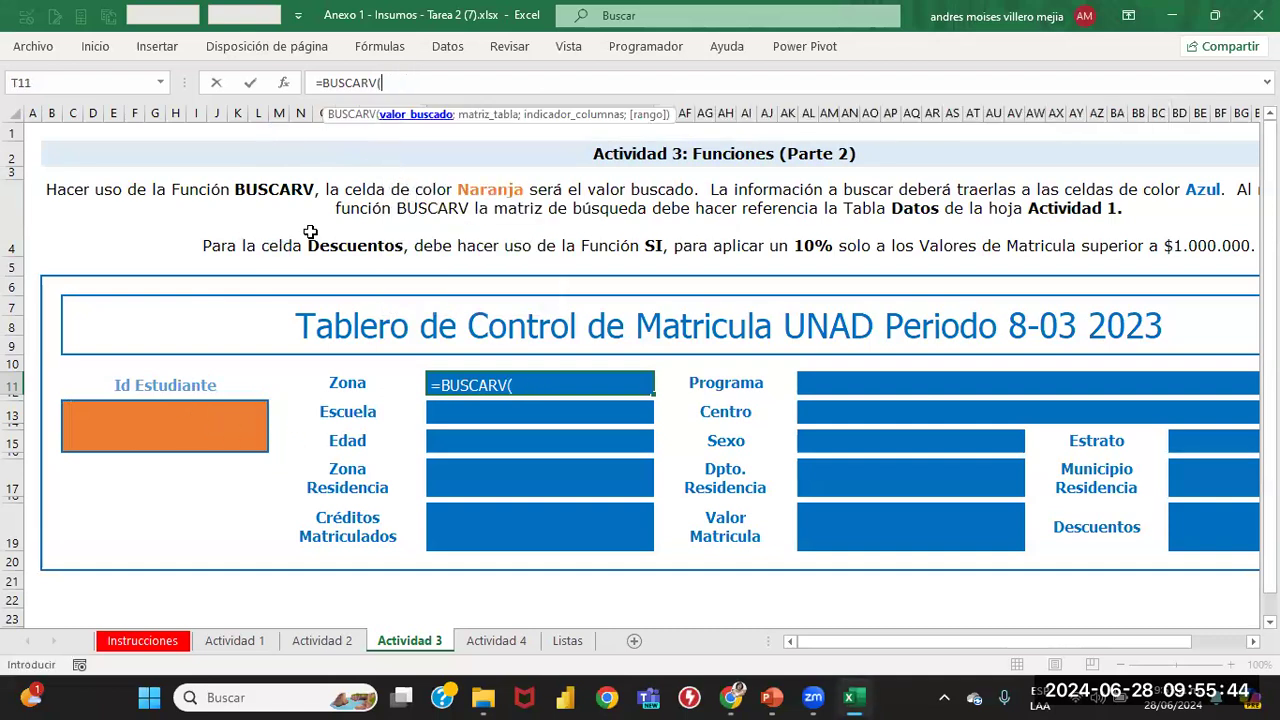
Step: Set the Zona formula's lookup value to the absolute reference $C$13 and its table array to the Datos table
click(214, 421)
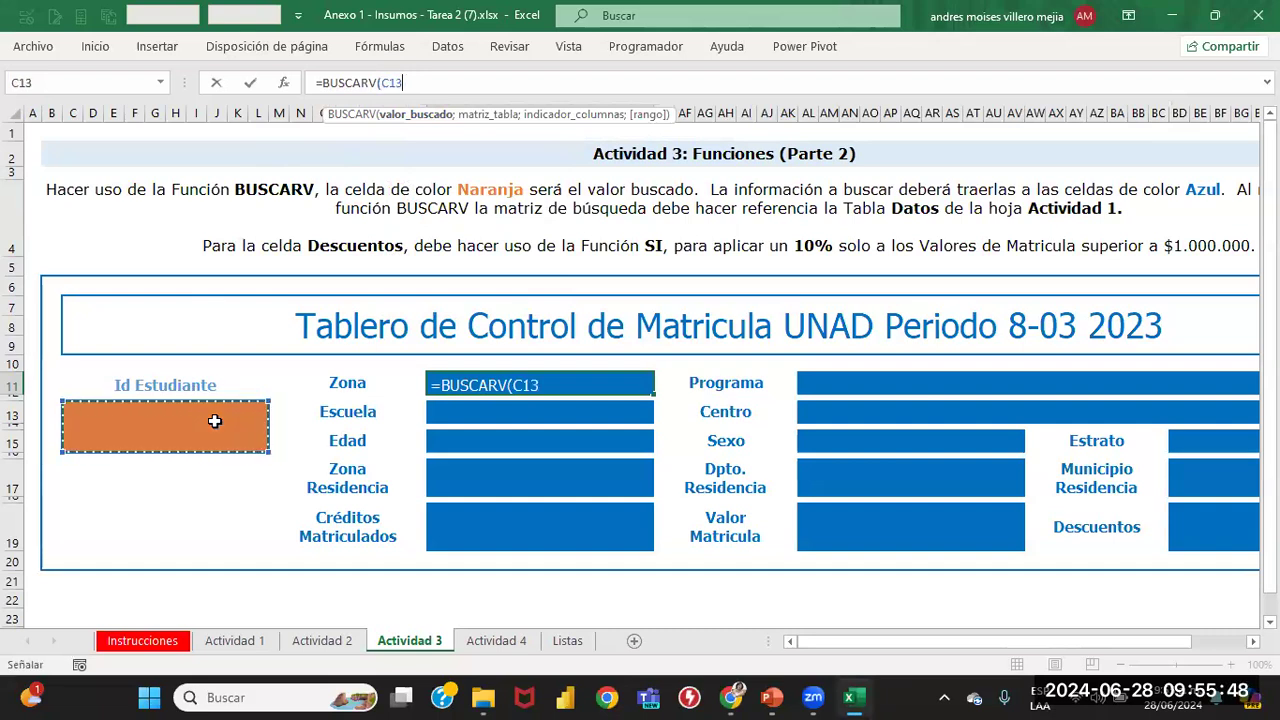
key(F4)
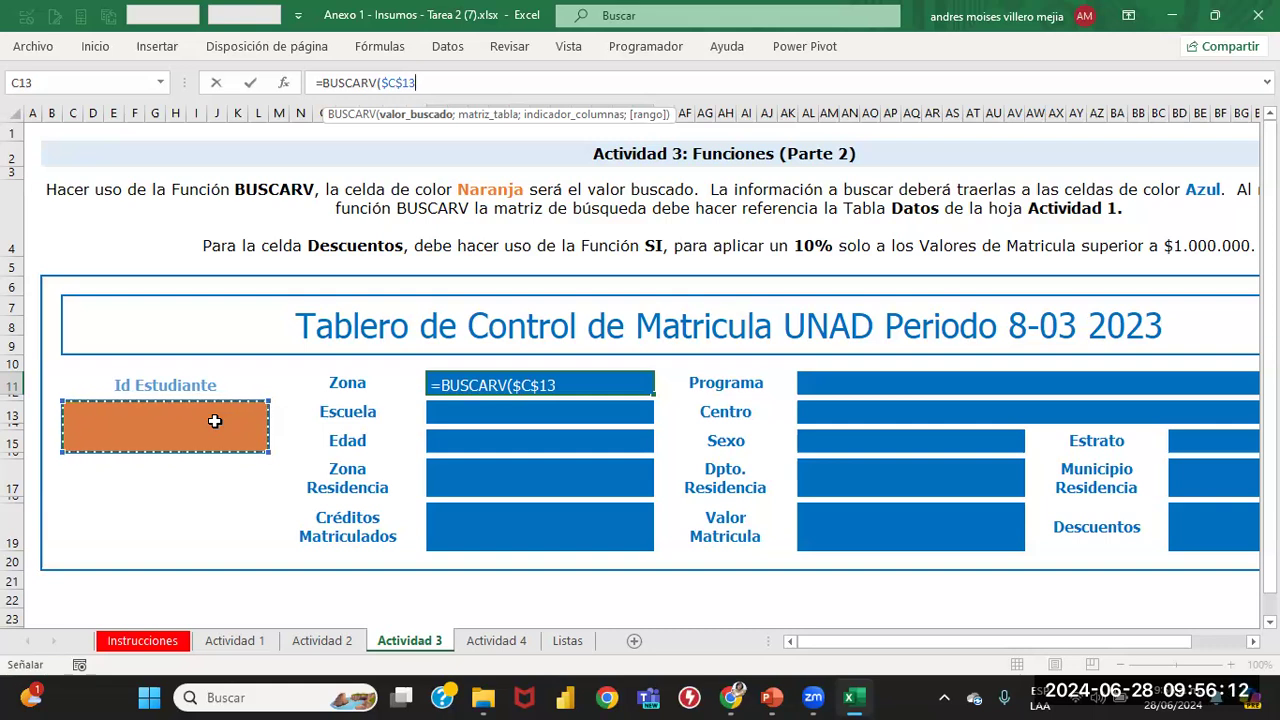
text(;)
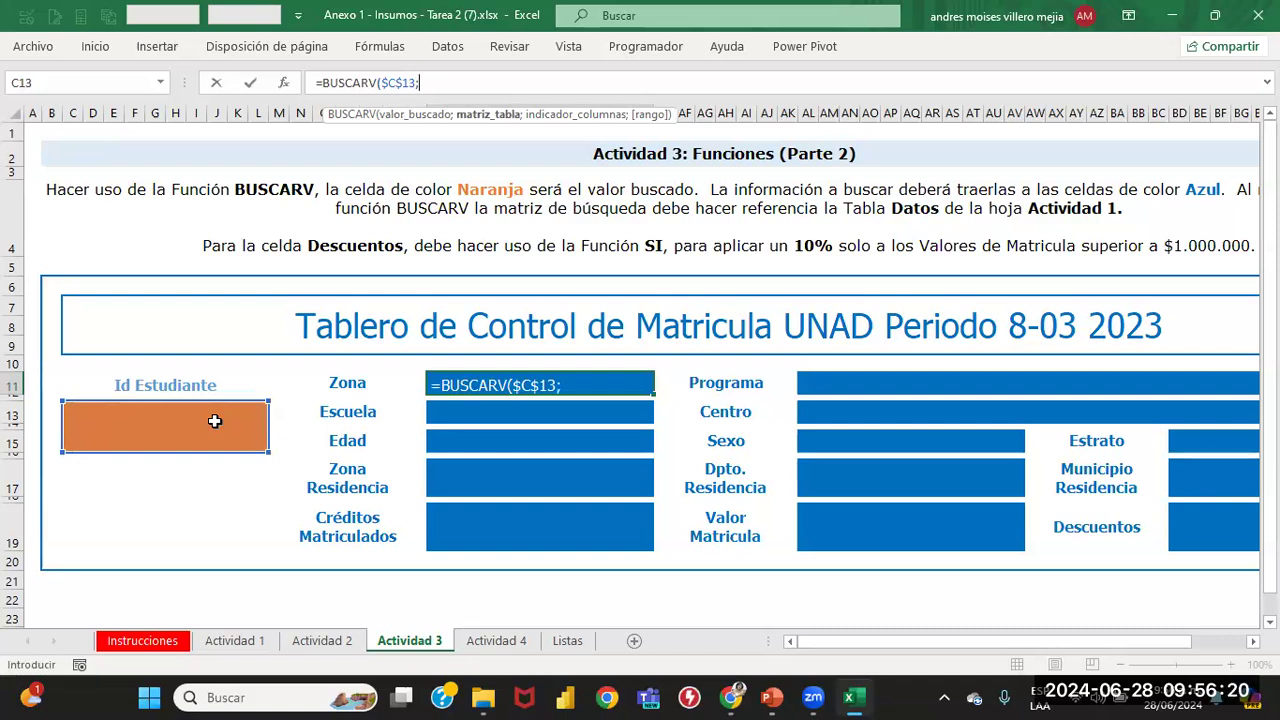
text(d)
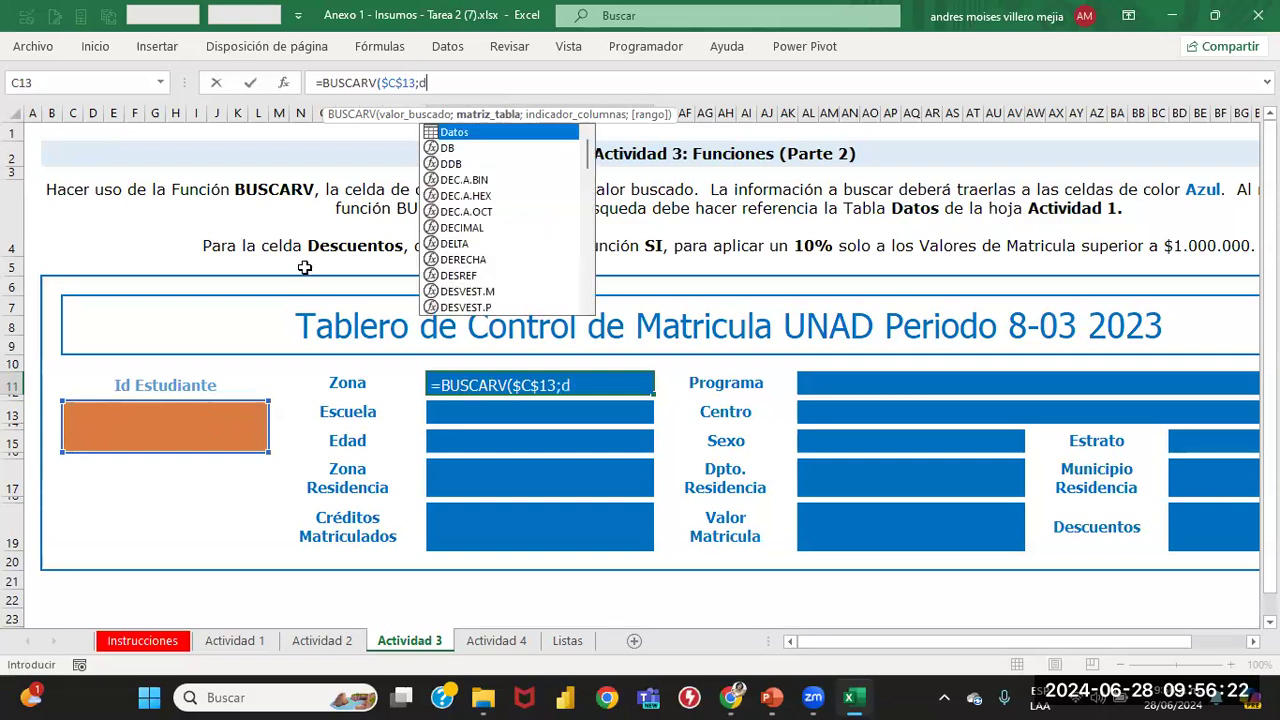
double_click(465, 137)
text([)
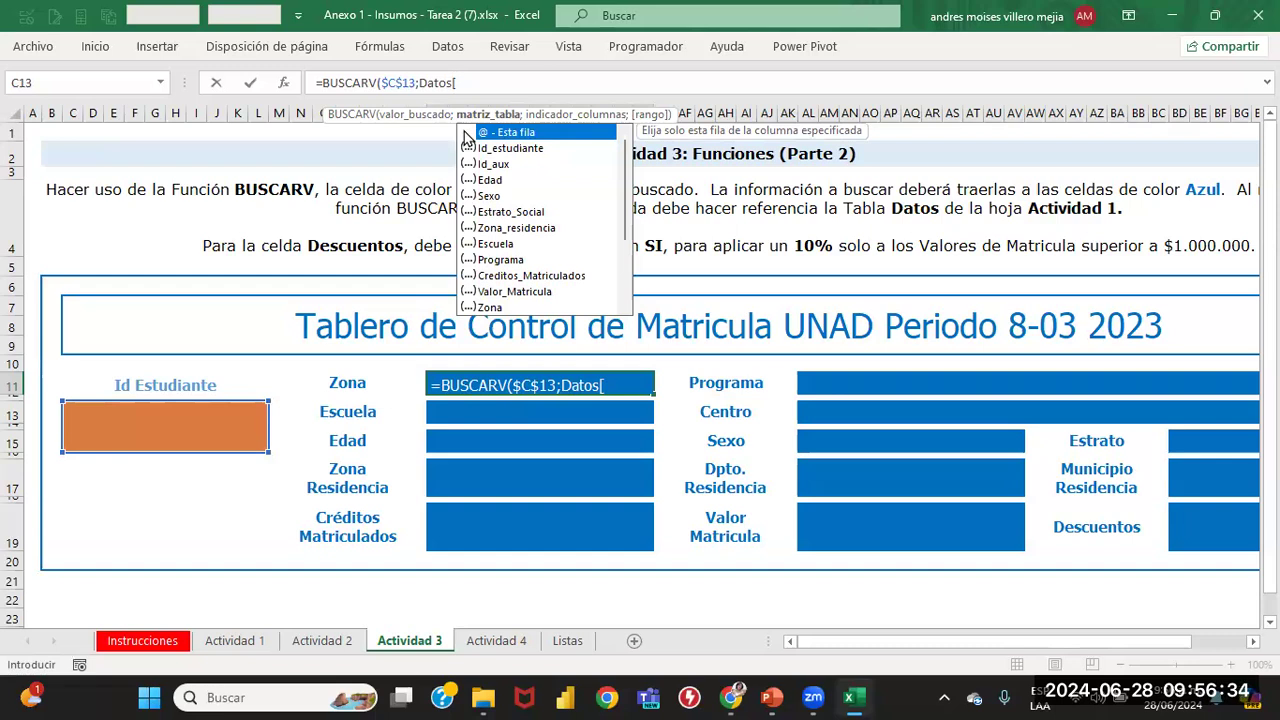
key(BackSpace)
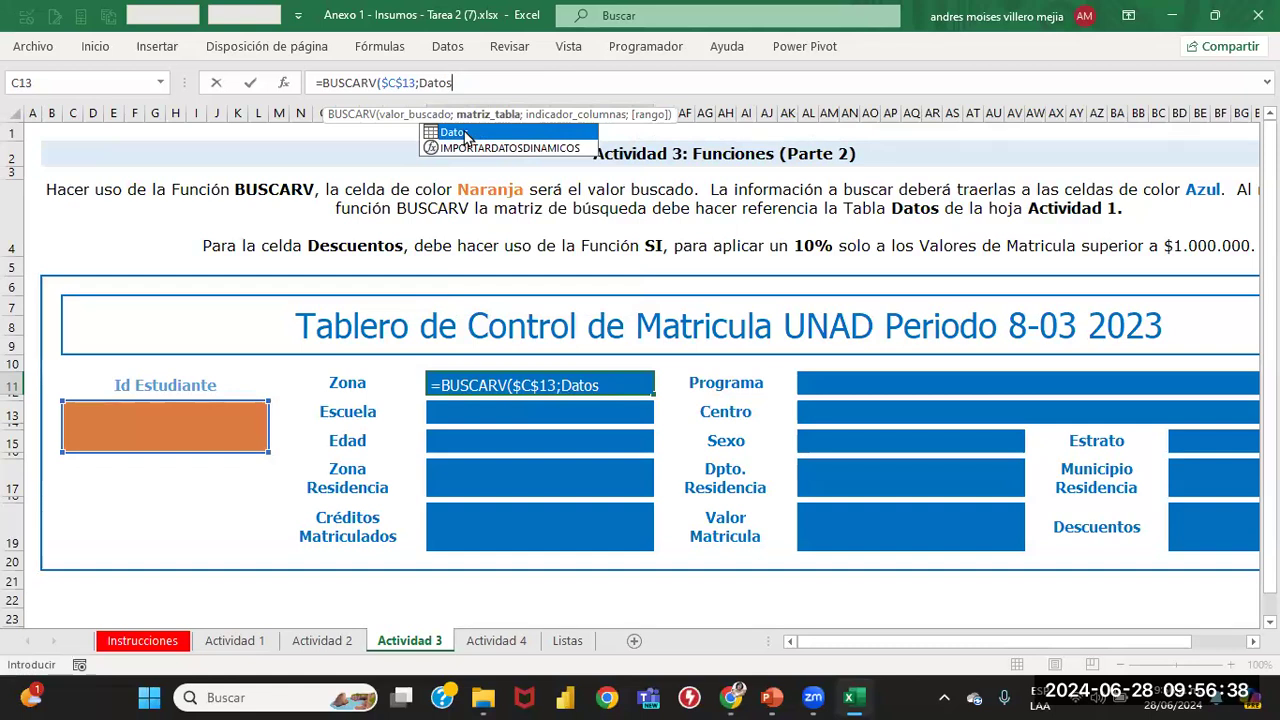
double_click(455, 132)
text(;)
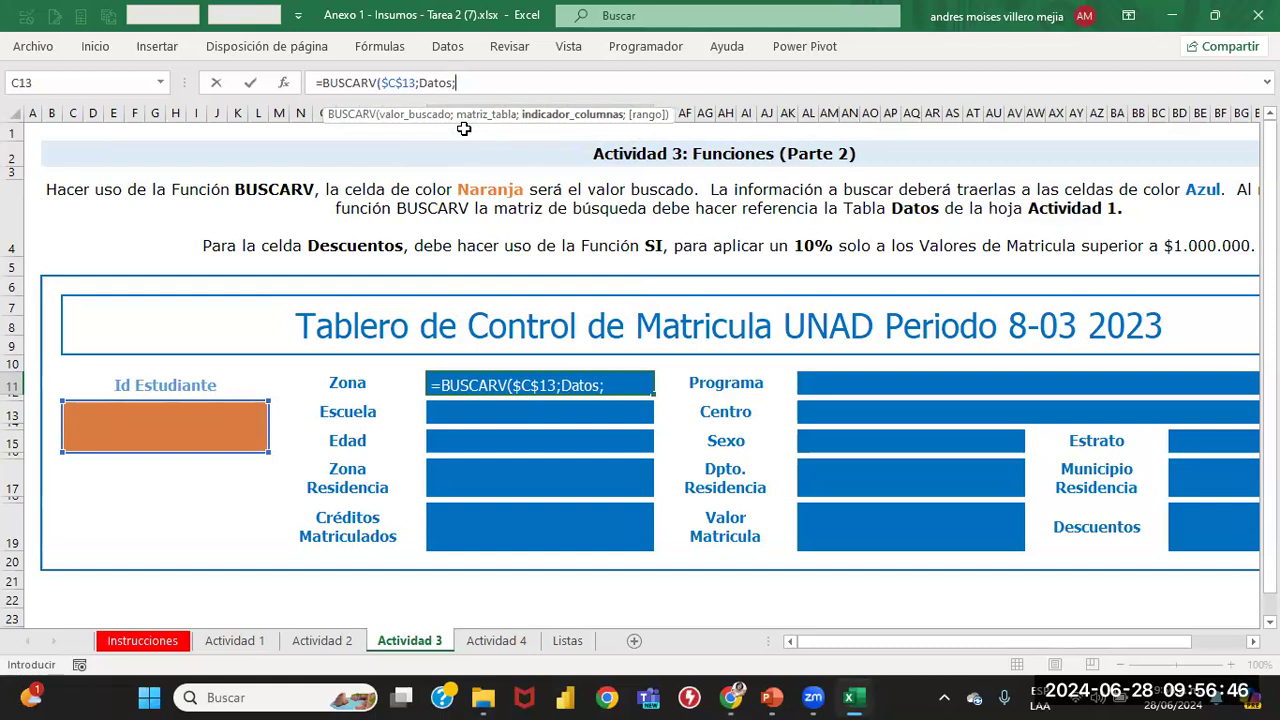
Step: Complete the Zona formula with column index 11 and FALSO for an exact match
text(11;)
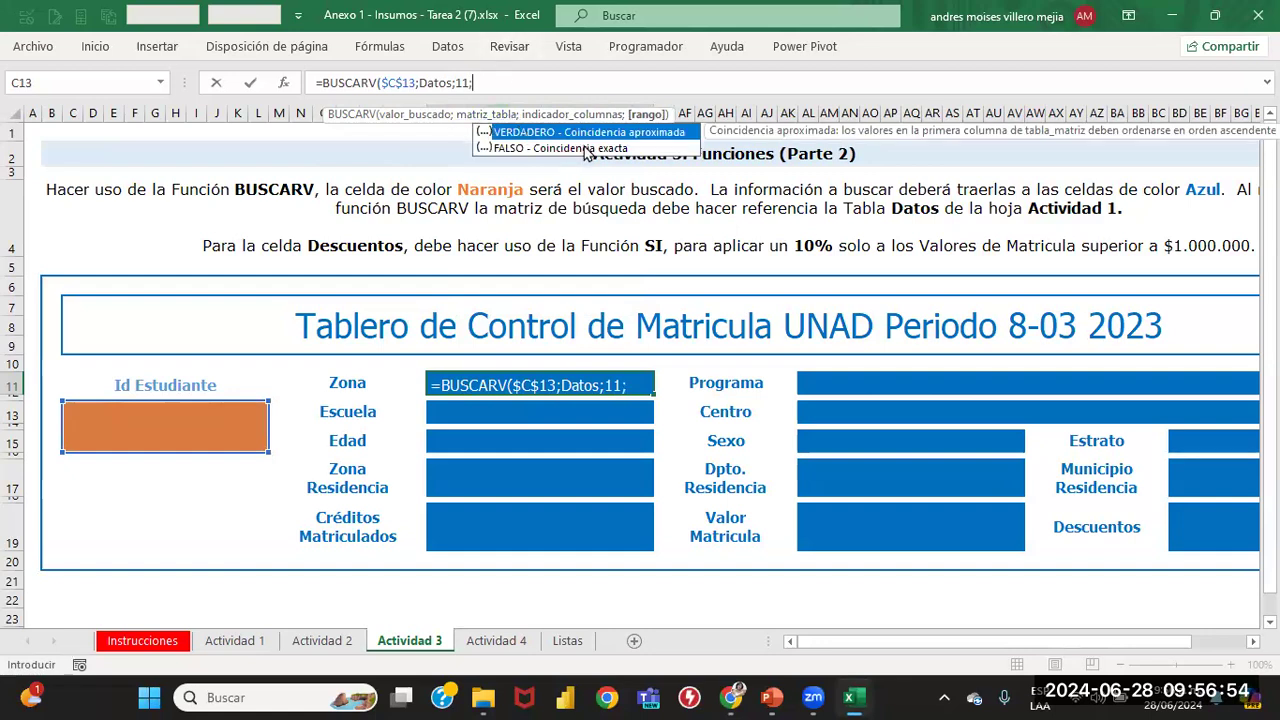
double_click(582, 147)
key(Return)
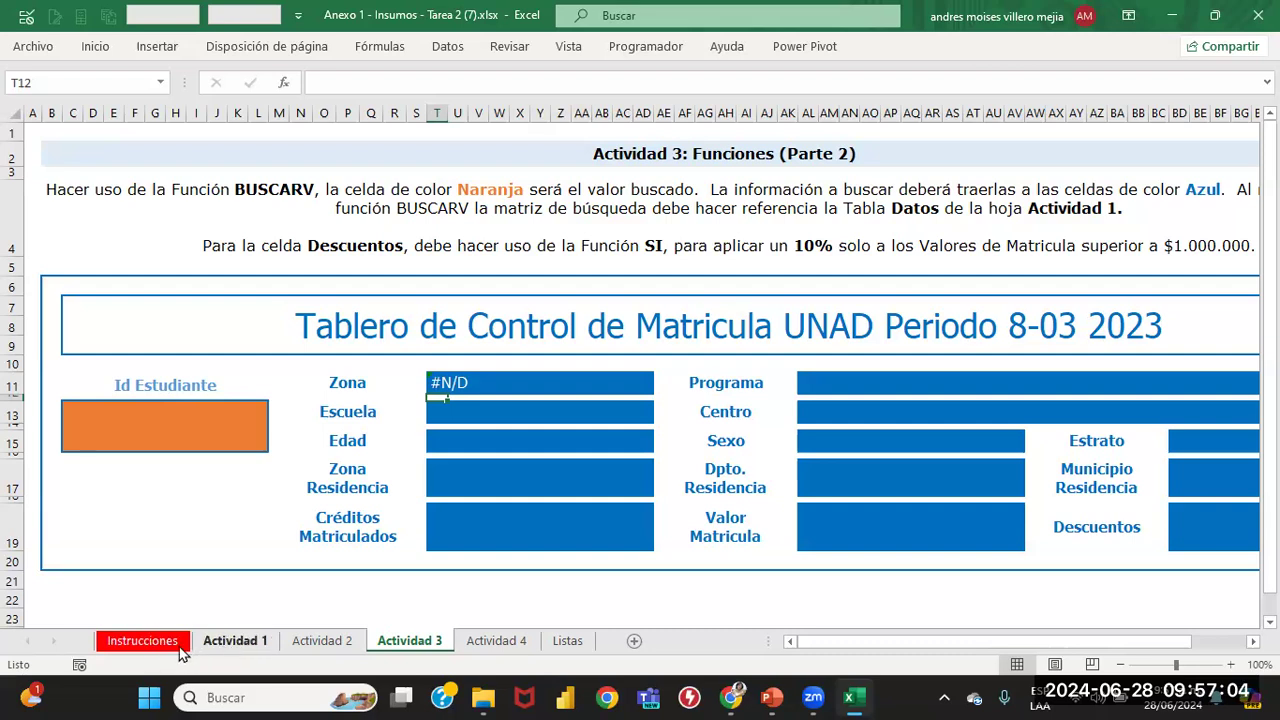
Step: Test the Zona lookup by entering the student ID from row 7 of Actividad 1 in the Id Estudiante cell
click(224, 645)
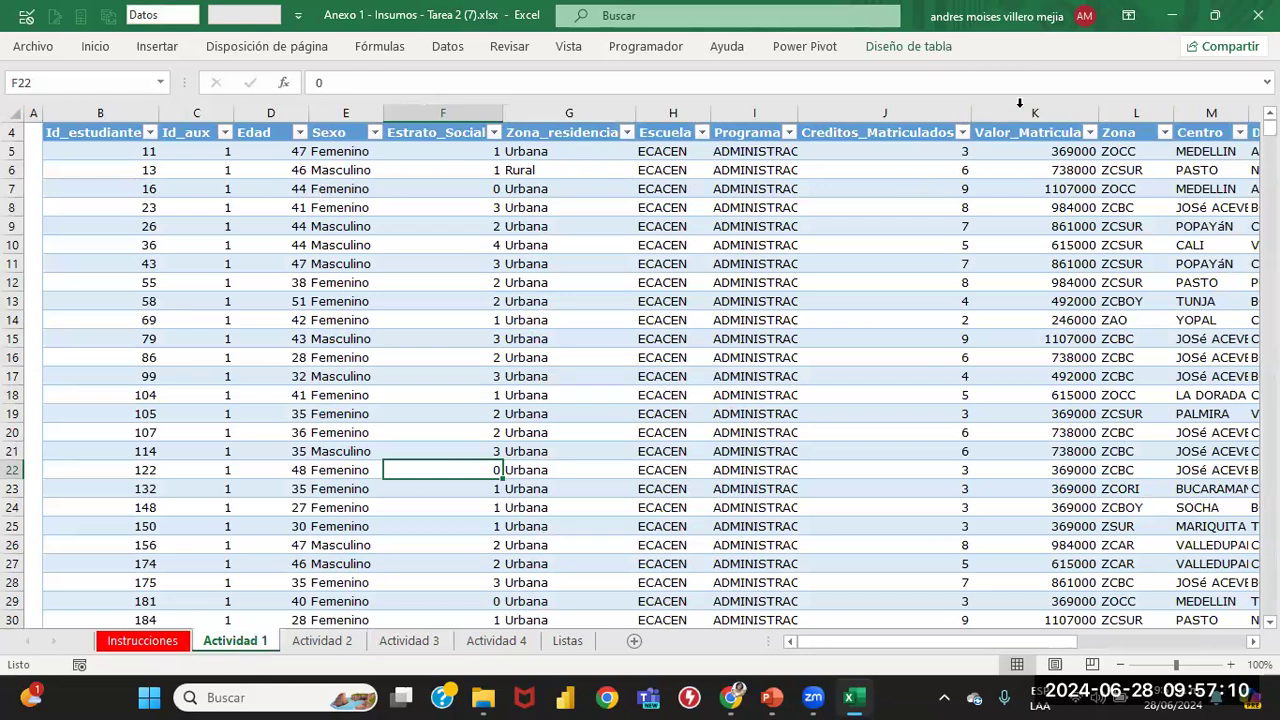
click(422, 643)
click(229, 436)
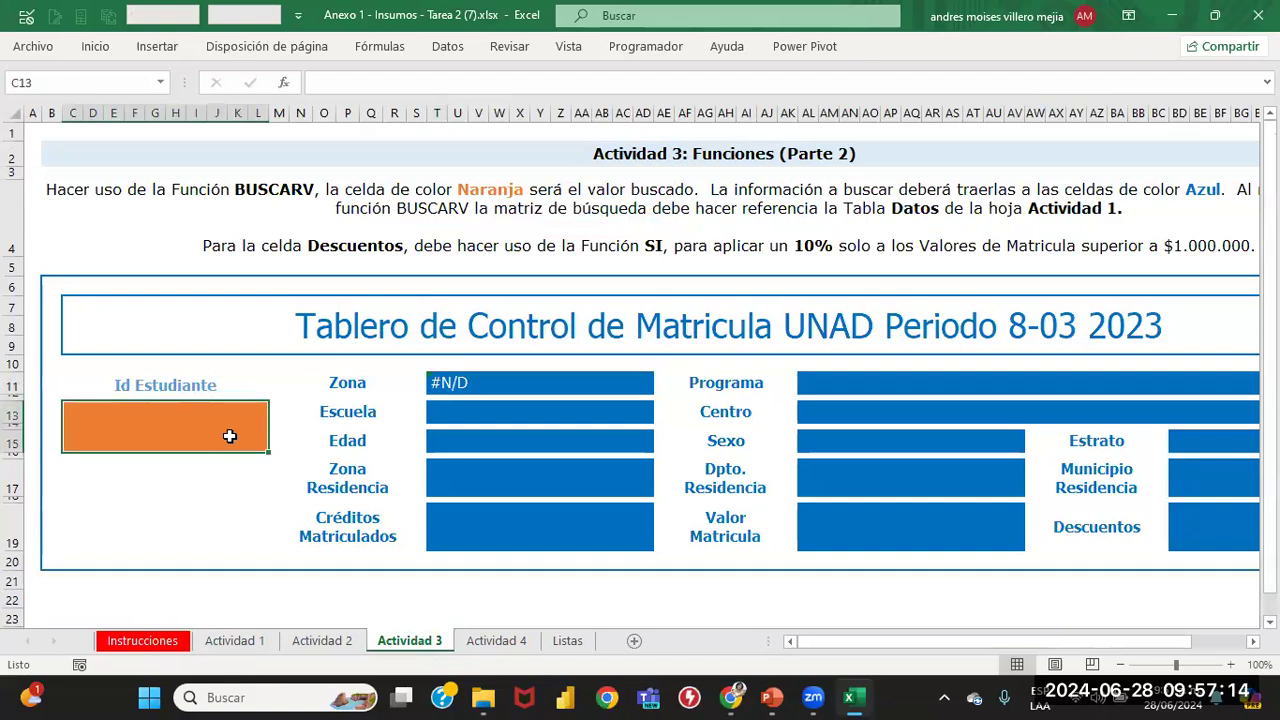
text(16)
click(240, 522)
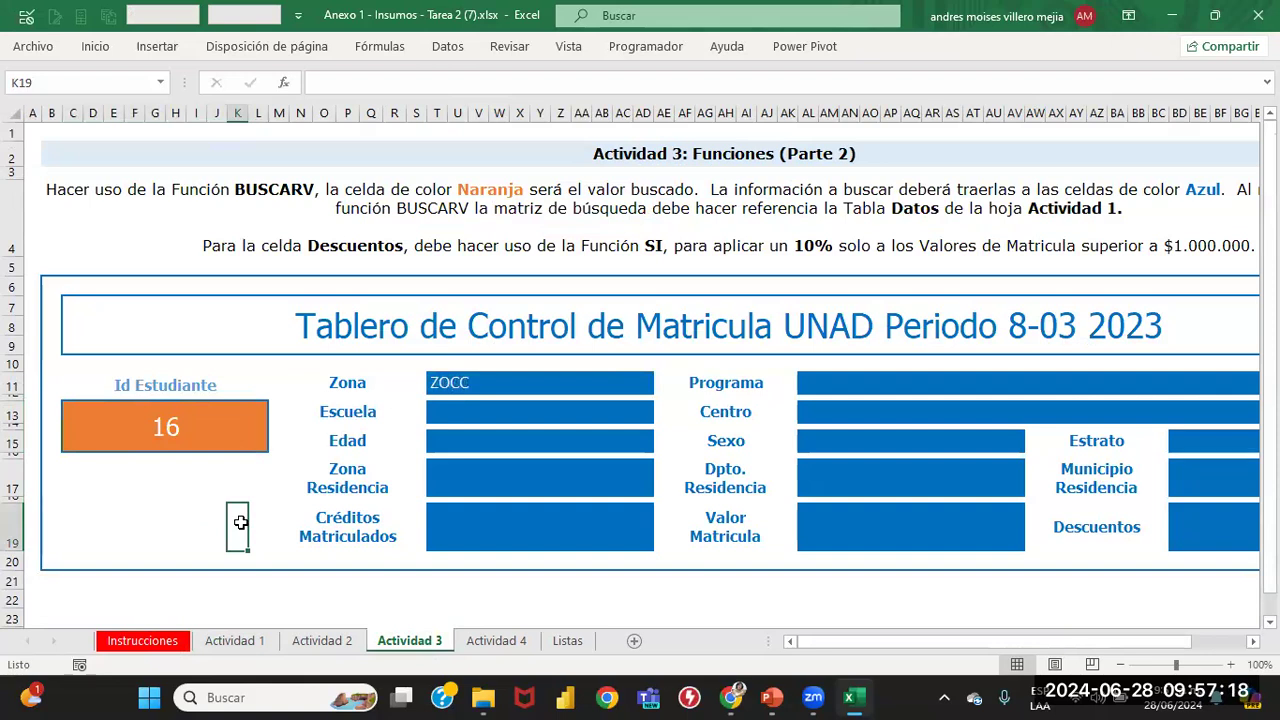
Step: Check the Zona value of the student in row 7 of the Datos table and look up the student in row 26
click(228, 645)
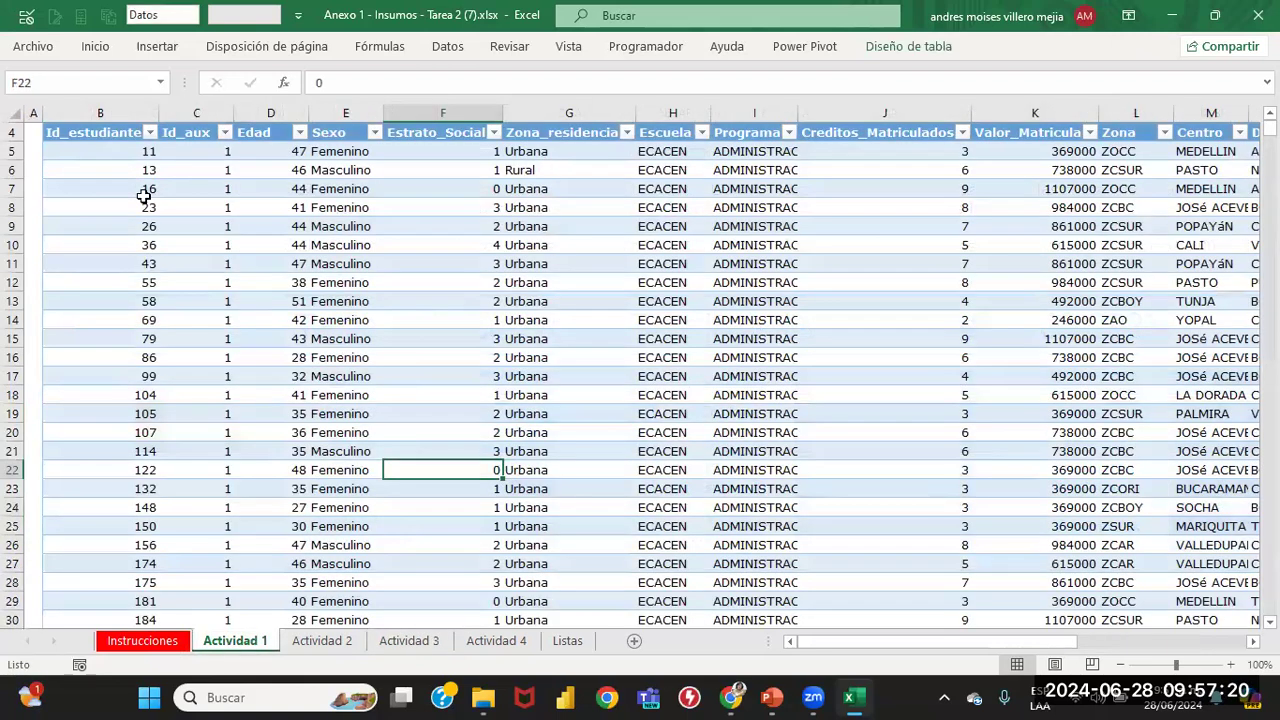
click(14, 189)
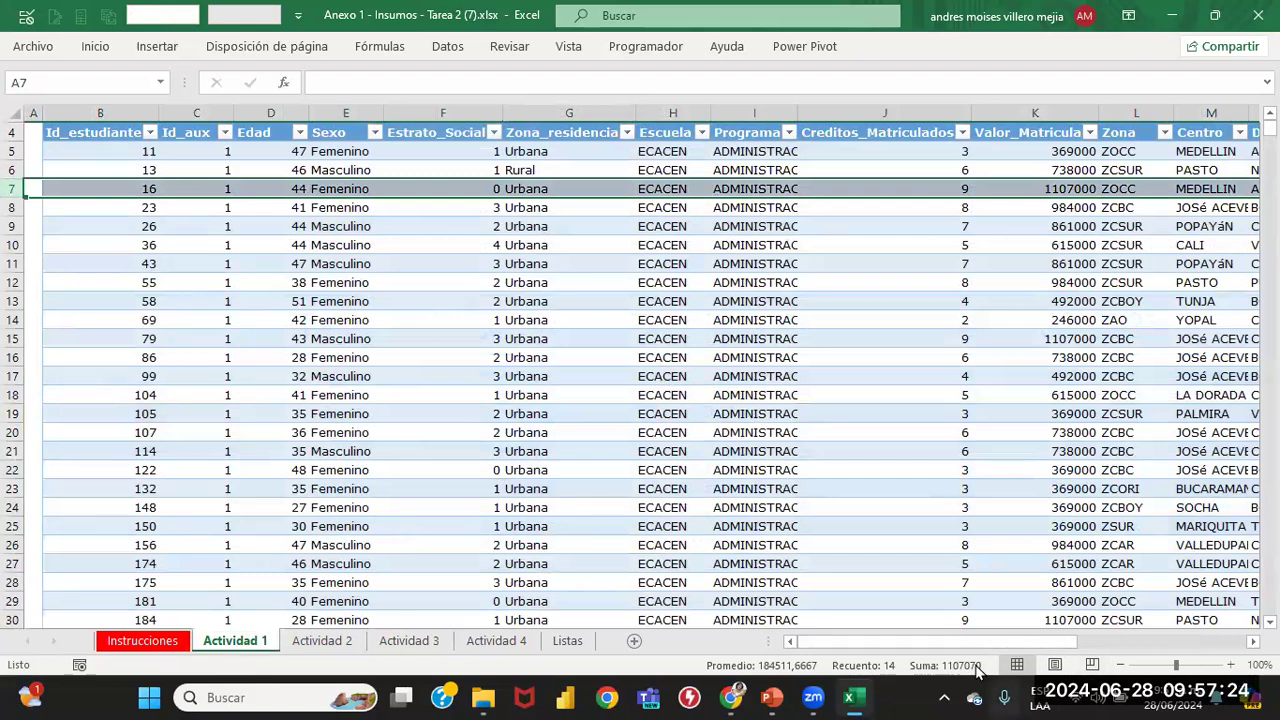
drag(946, 647, 1062, 647)
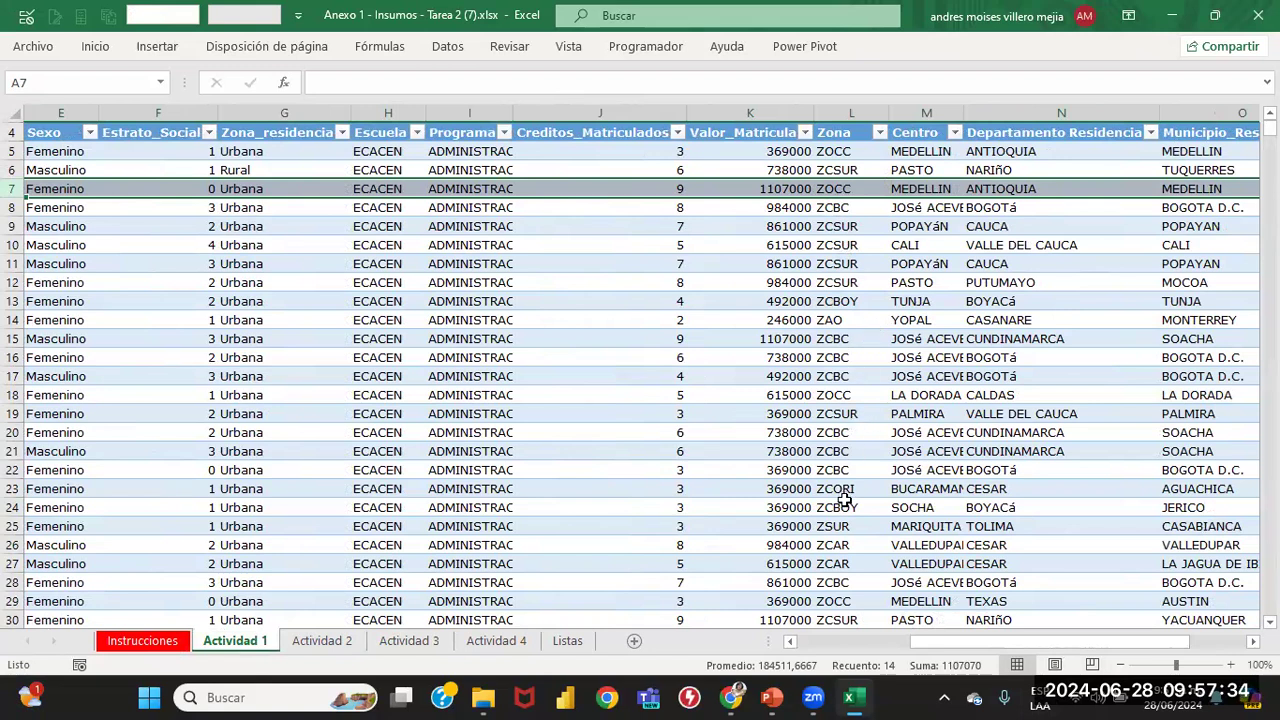
click(843, 545)
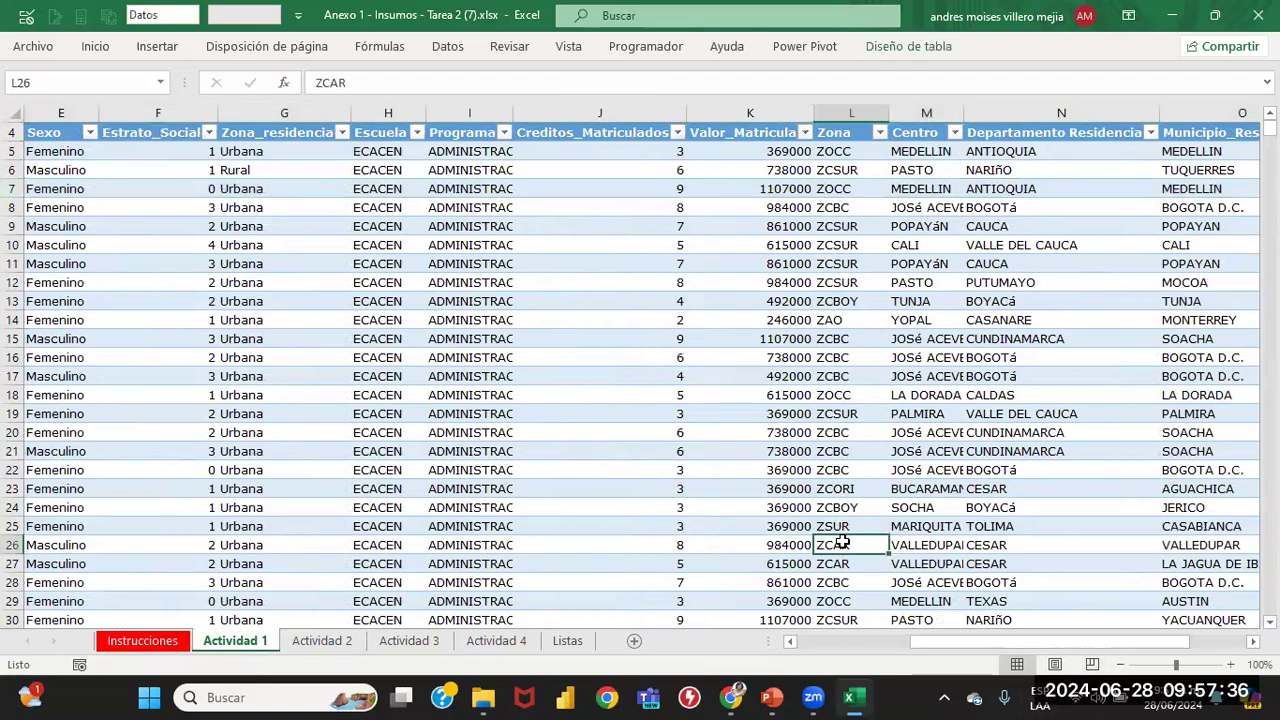
key(Left)
key(Left)
key(Left)
key(Left)
key(Left)
key(Left)
key(Left)
key(Left)
key(Left)
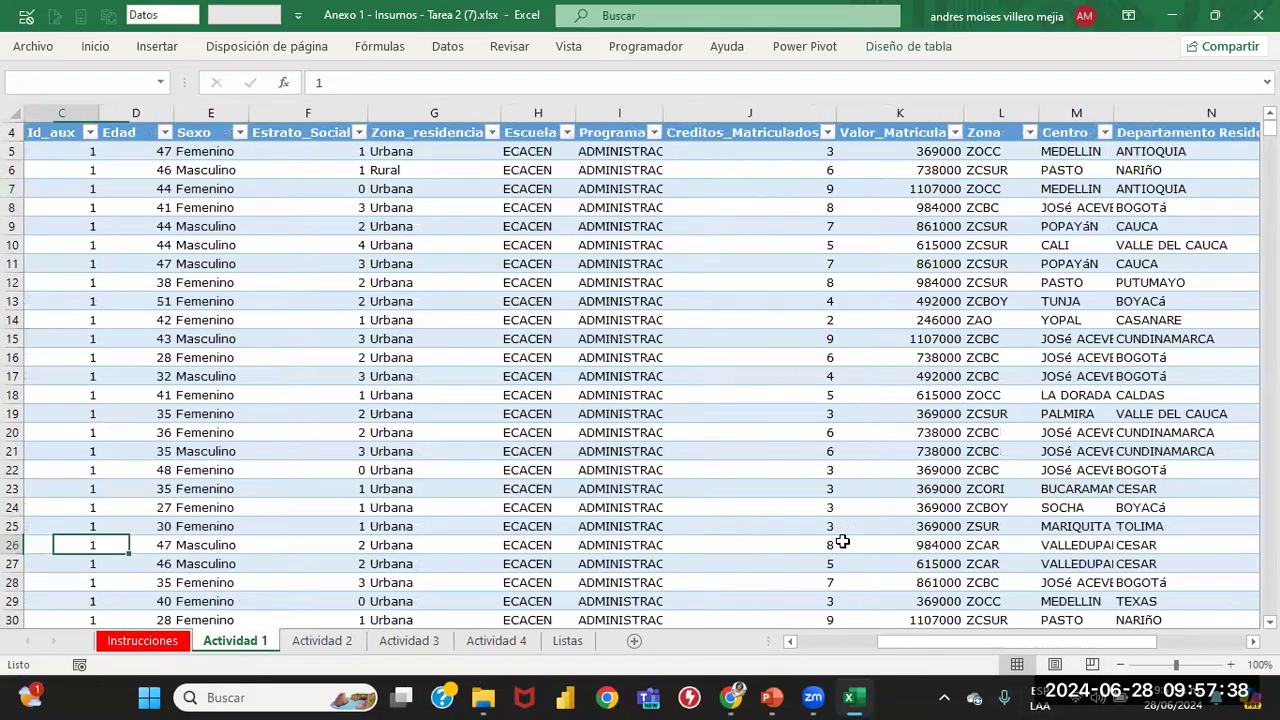
key(Left)
key(Left)
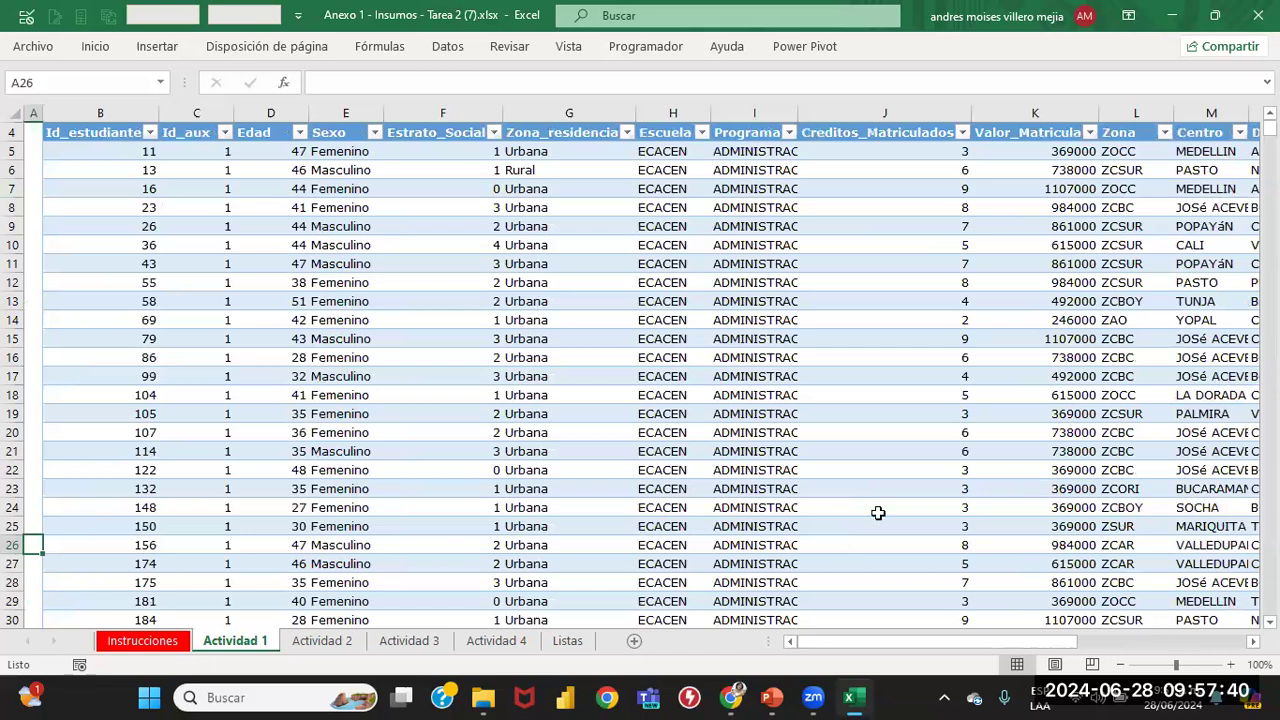
Step: Replace the Id Estudiante value on Actividad 3 with the student ID from row 26 of the Datos table
click(406, 640)
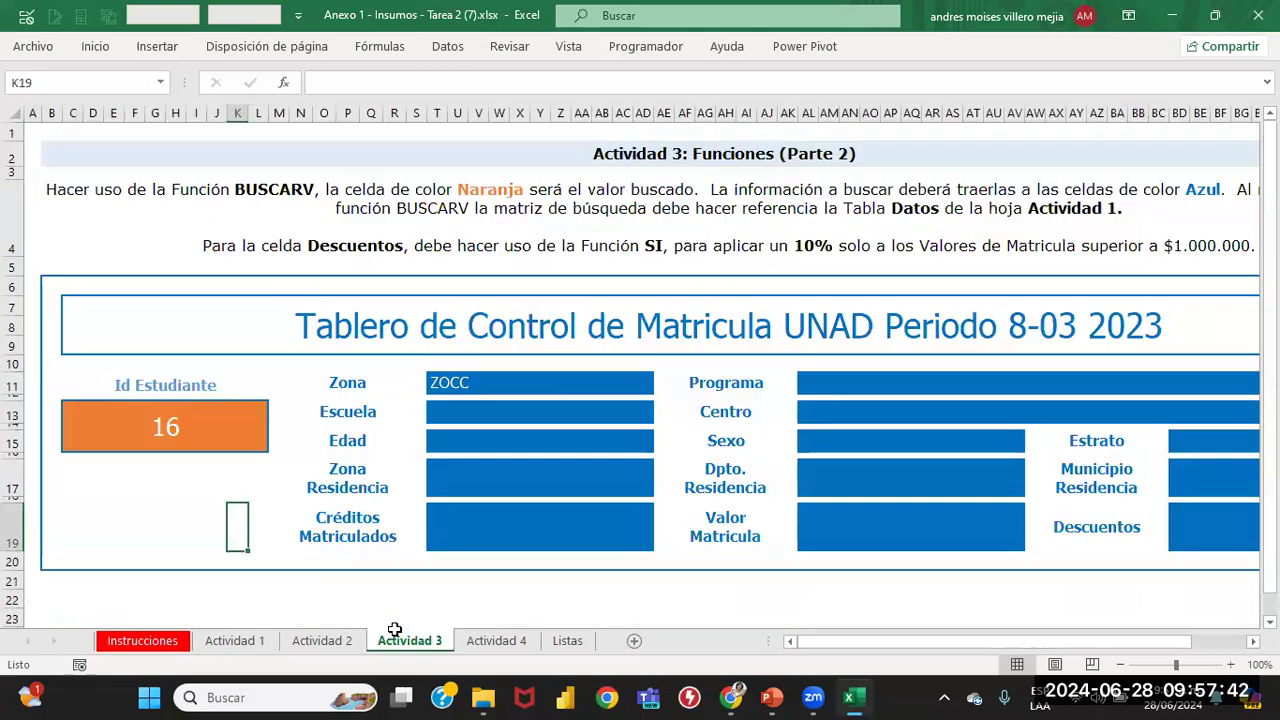
click(176, 416)
text(1)
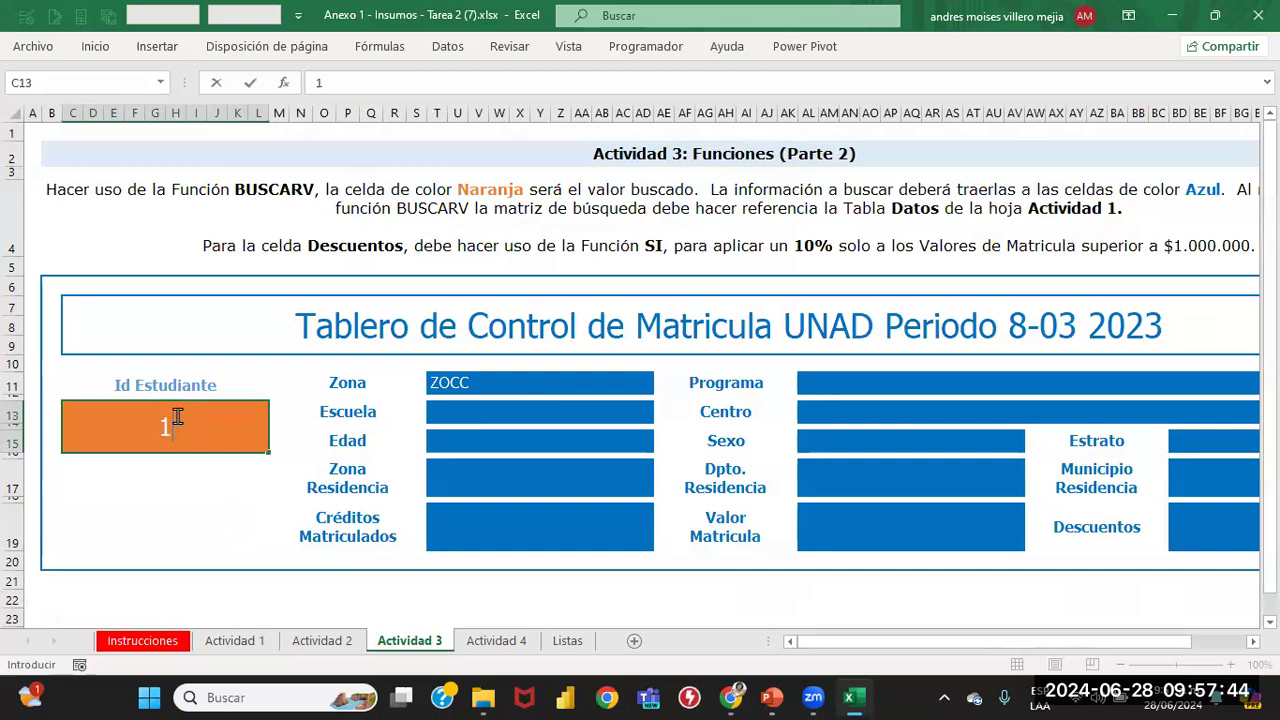
text(56)
click(238, 584)
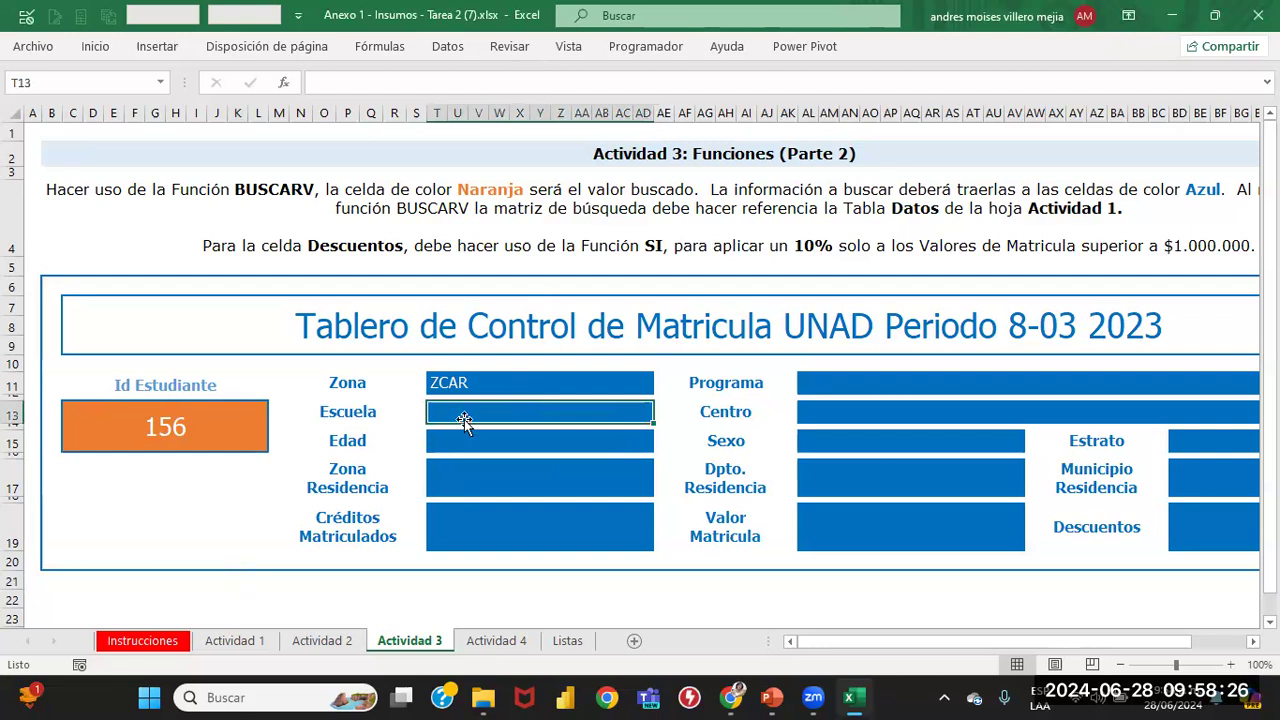
Step: Begin a BUSCARV formula in the Escuela cell with the absolute reference $C$13 as its lookup value
click(663, 81)
text(=bus)
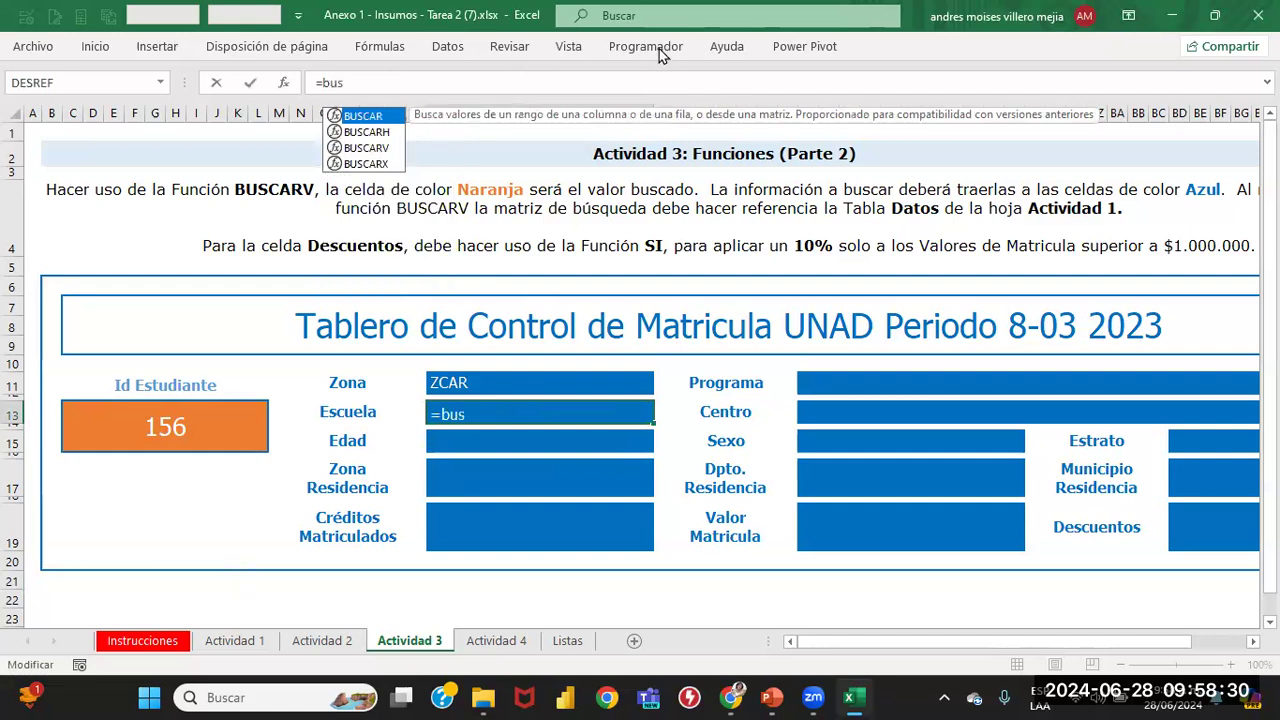
click(381, 148)
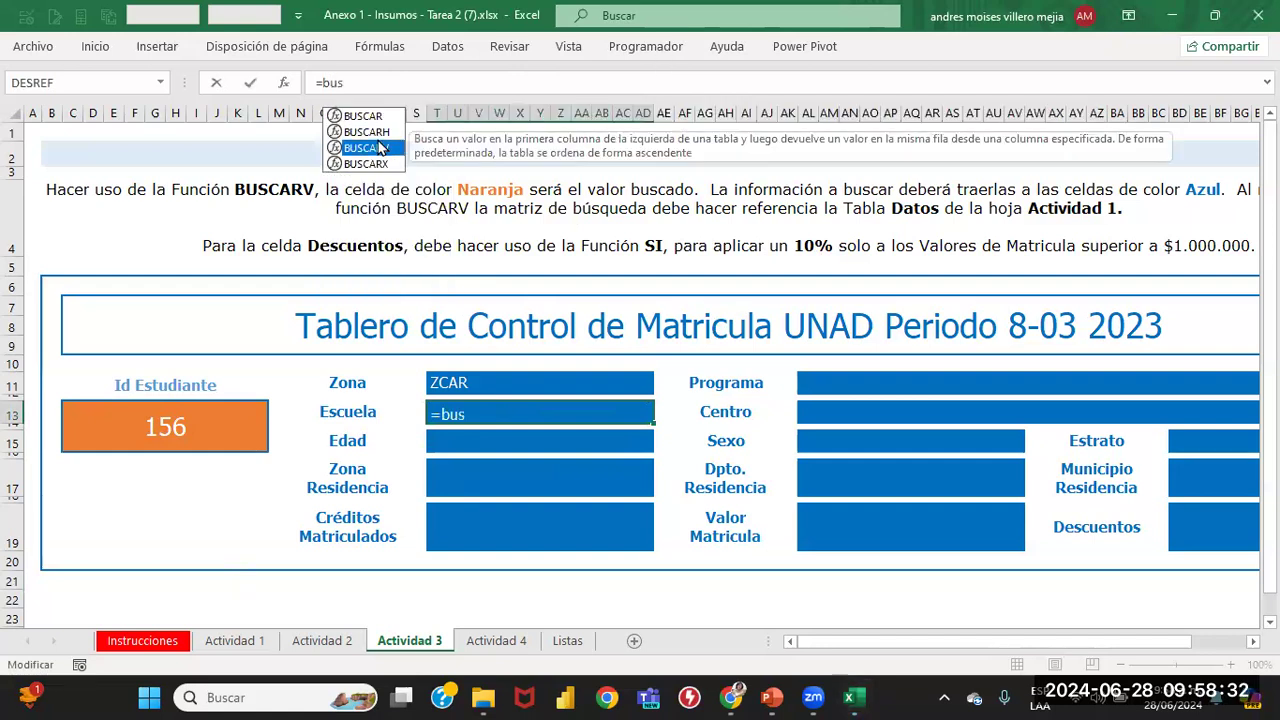
double_click(379, 147)
text(Q)
key(BackSpace)
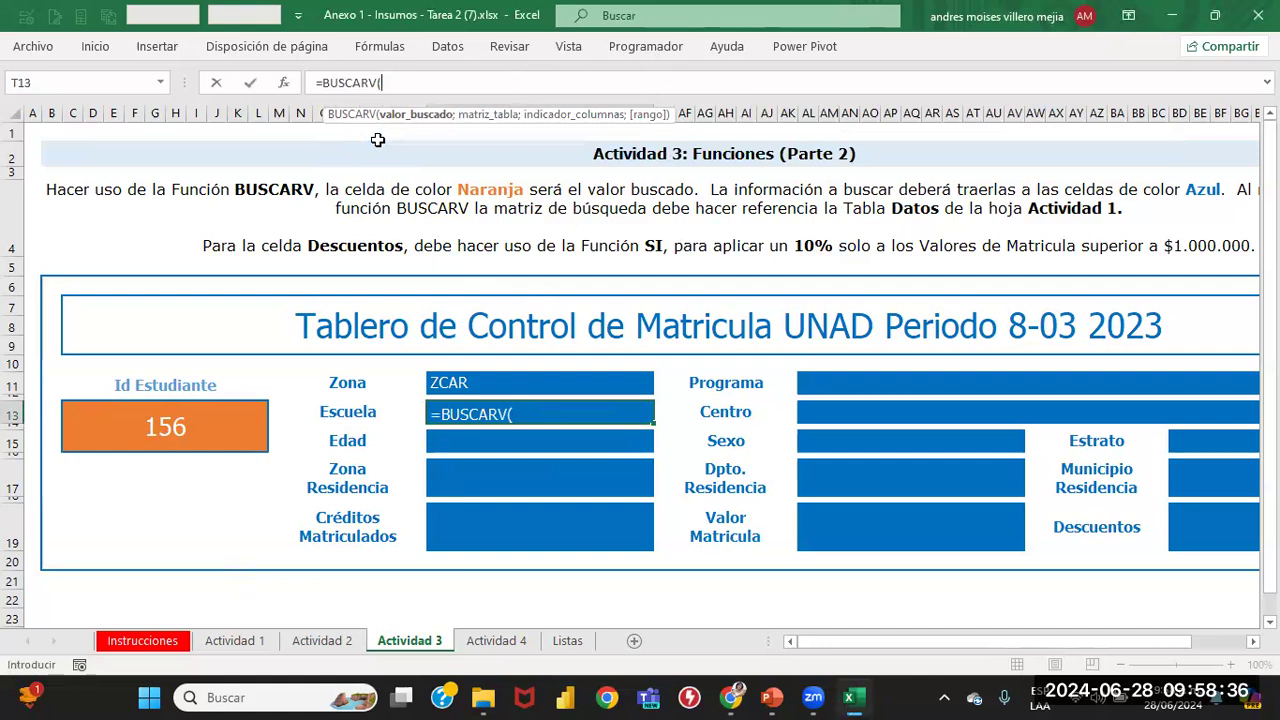
click(228, 428)
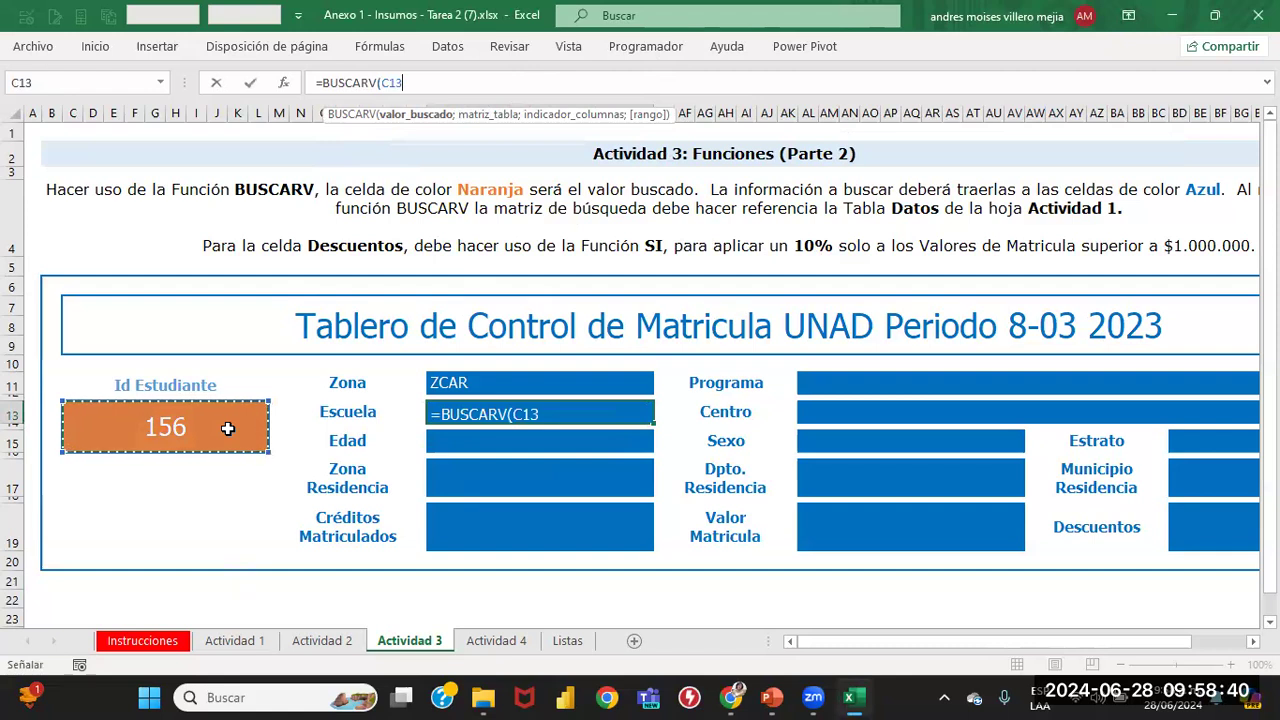
key(F4)
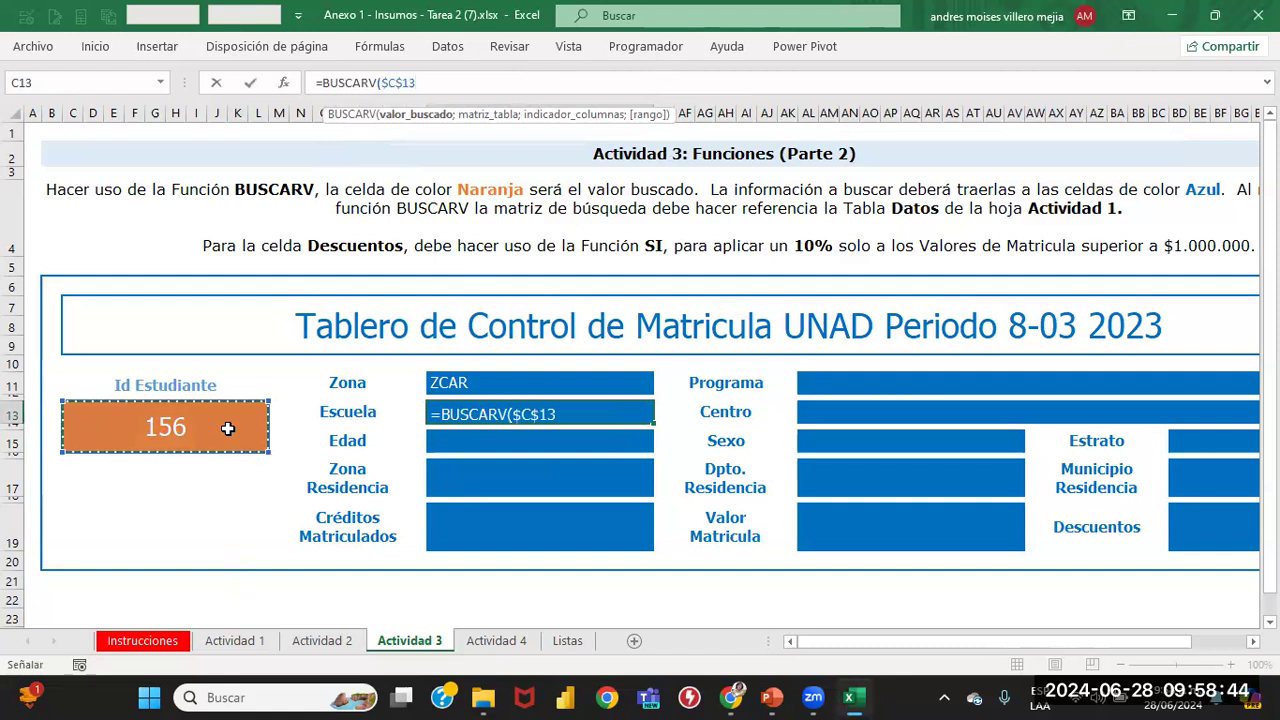